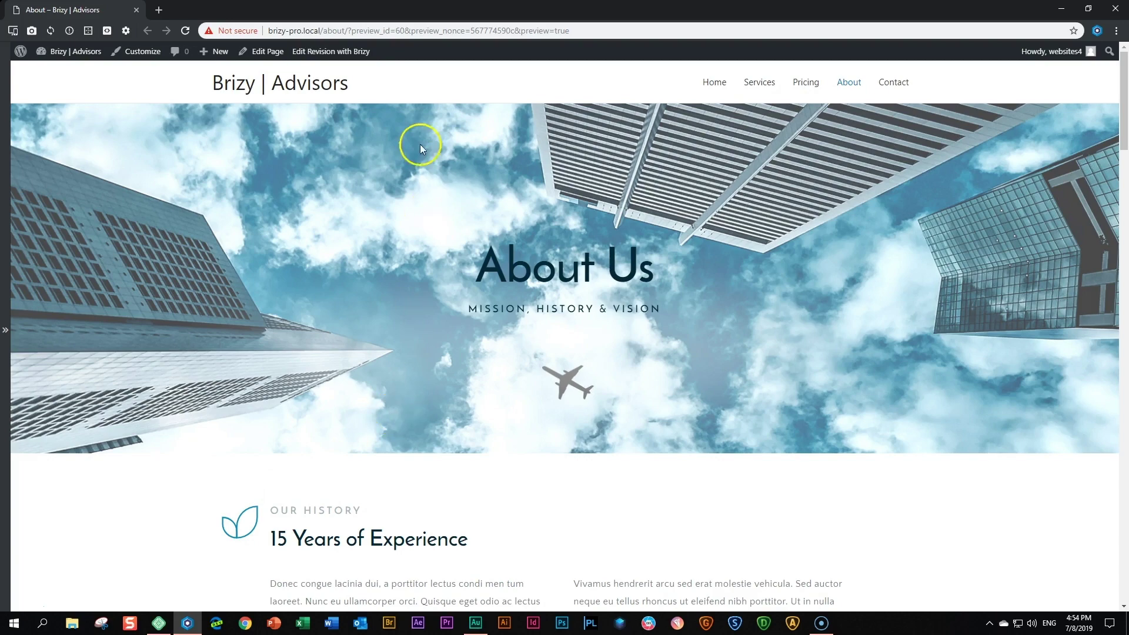
Step: Examine the About page preview from the hero section down to the contact form, noting the two-tone dividers between sections
scroll(386, 256, down, 5)
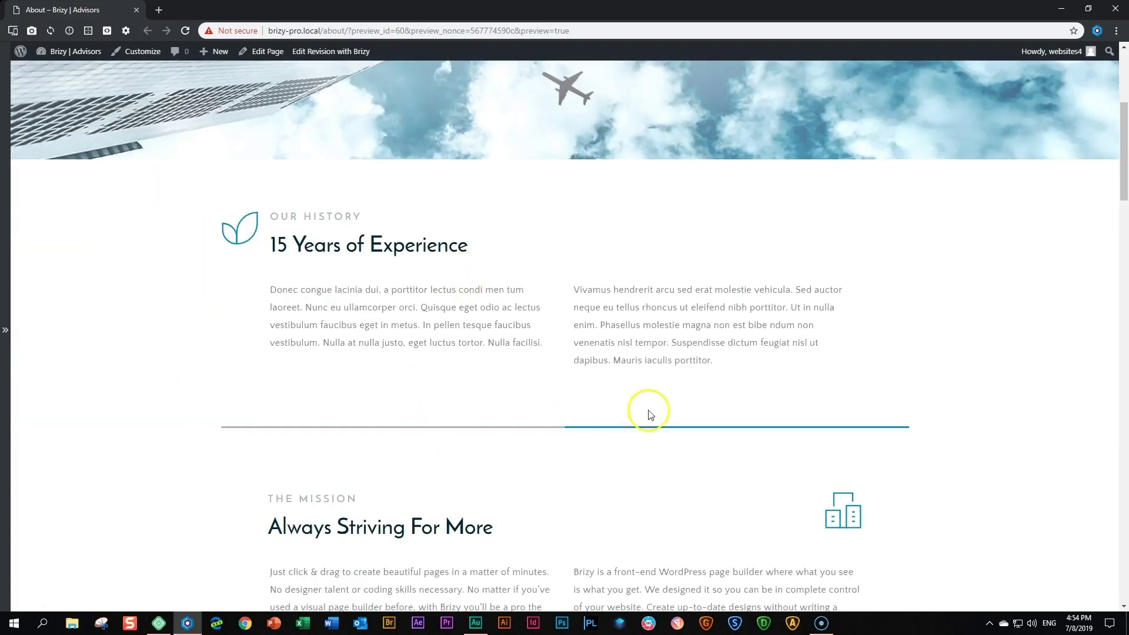
scroll(545, 408, down, 5)
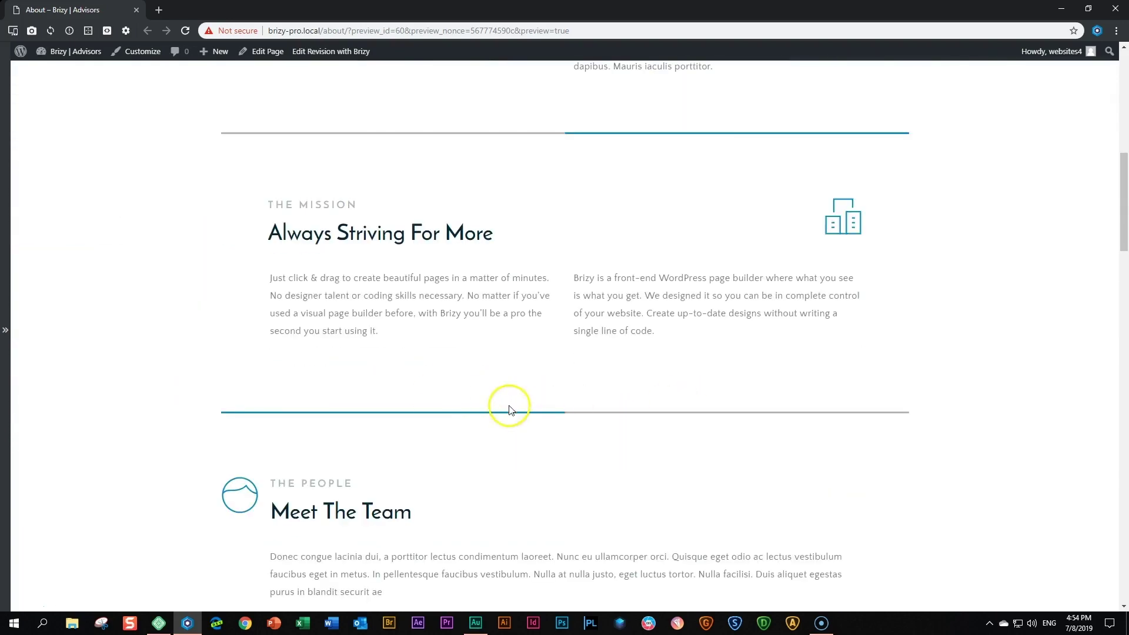
scroll(509, 408, down, 4)
scroll(519, 405, down, 15)
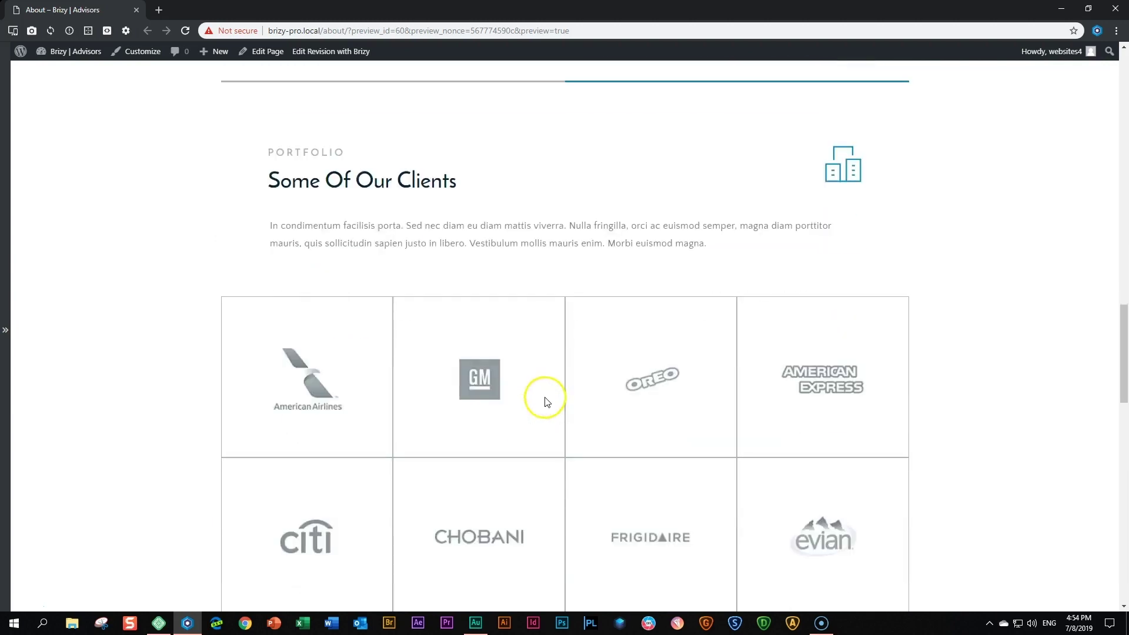
scroll(547, 400, down, 7)
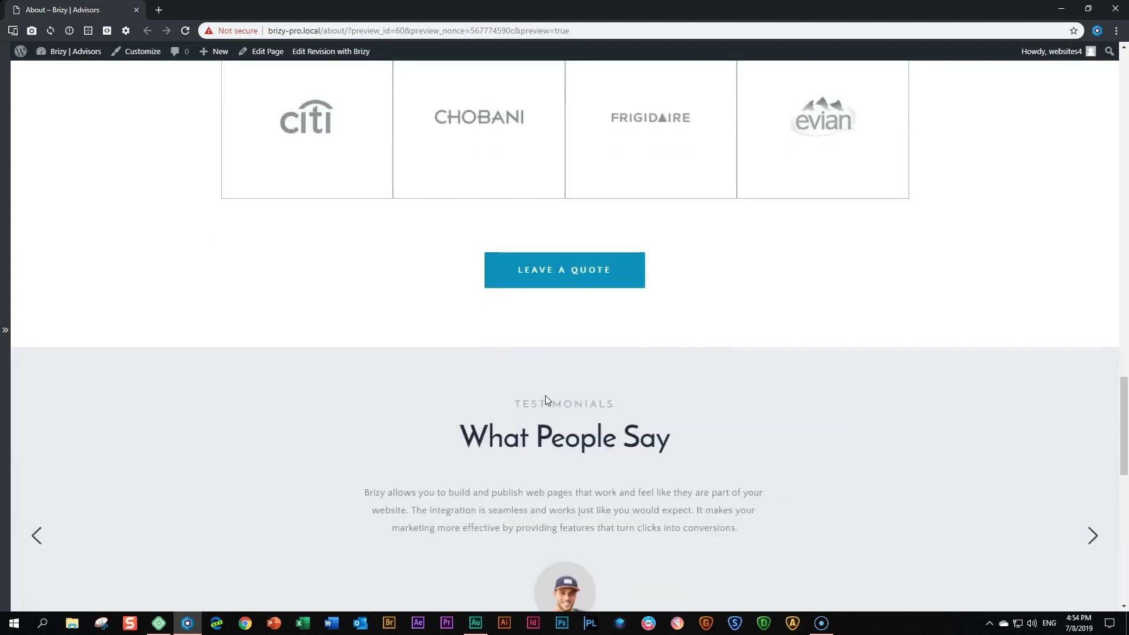
scroll(546, 400, down, 9)
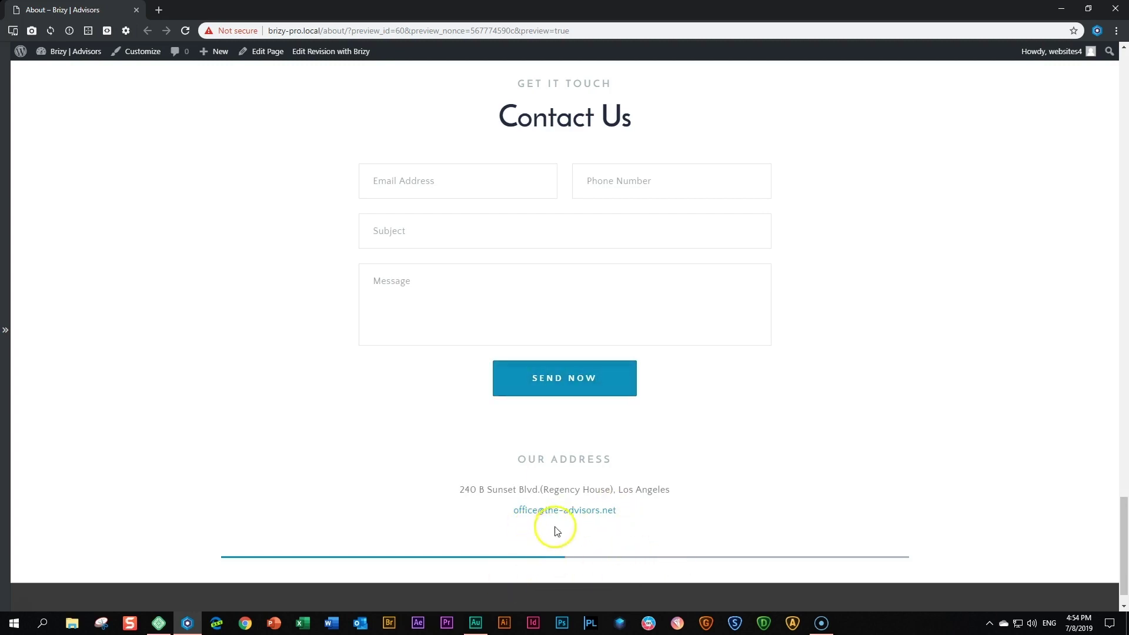
scroll(553, 523, down, 1)
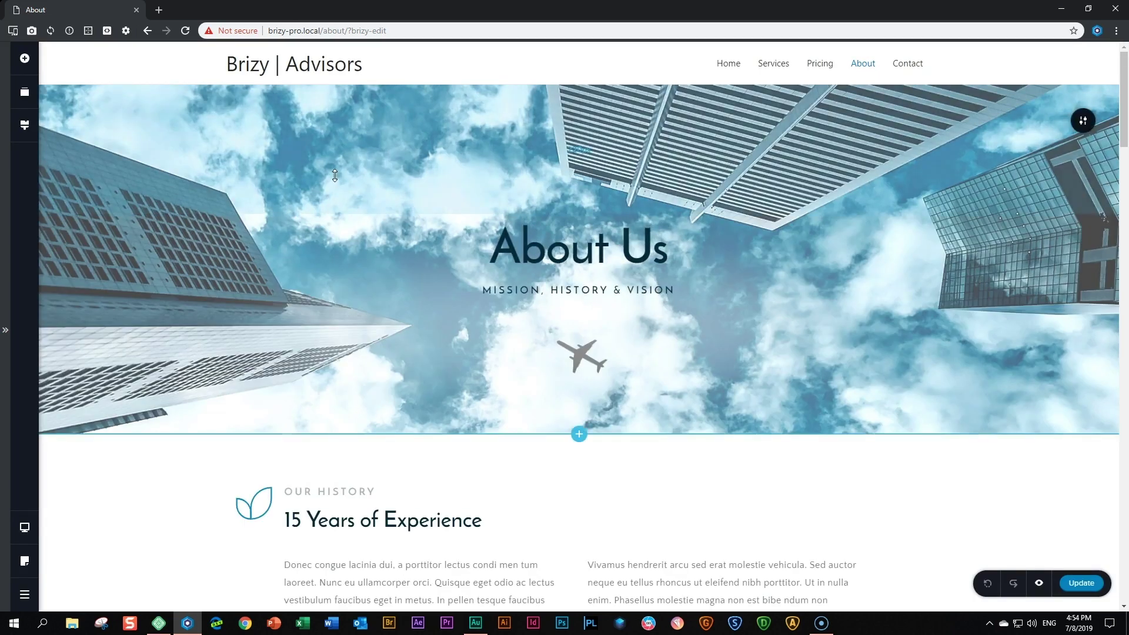
Step: Add a two-column block below the history section's divider and place a Line element in its left column
scroll(336, 175, down, 7)
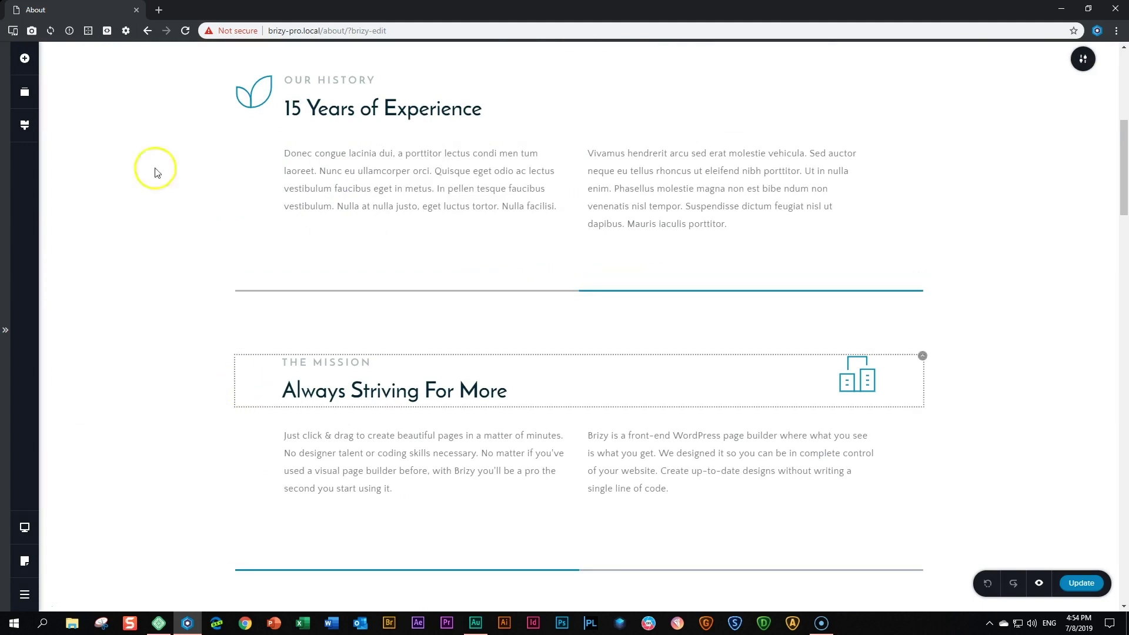
click(26, 59)
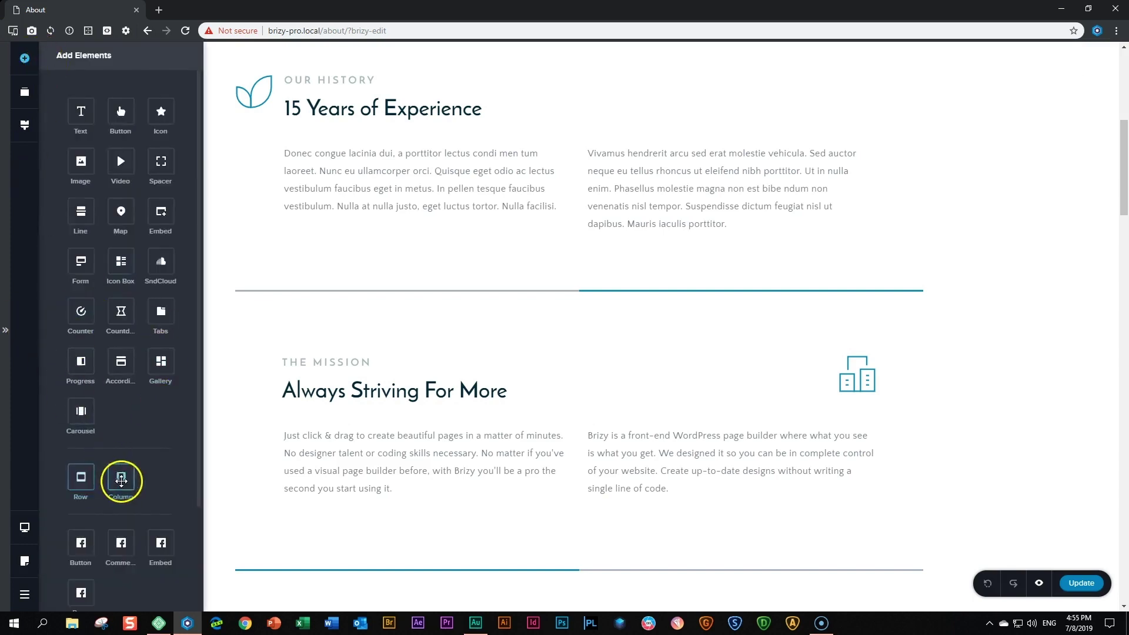
drag(121, 477, 341, 317)
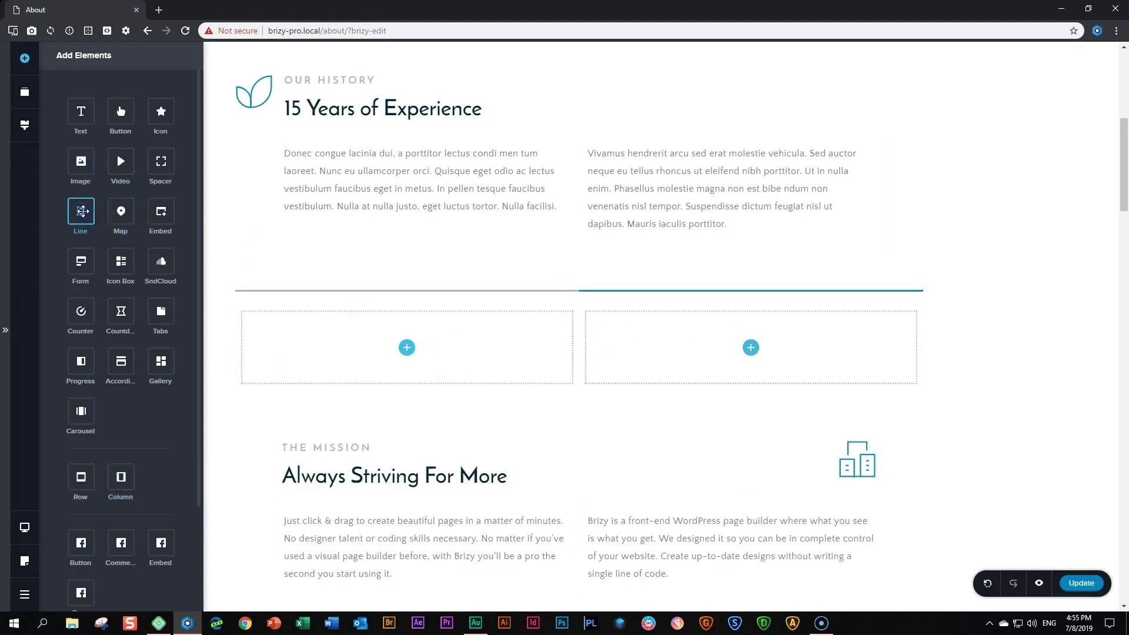
drag(81, 212, 412, 358)
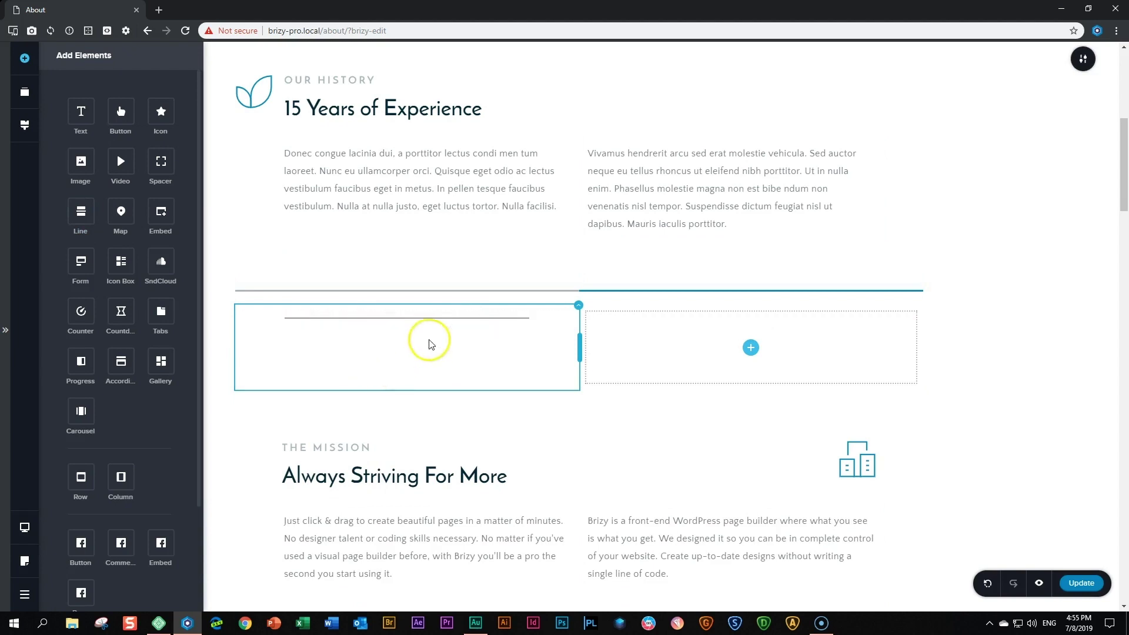
Step: Set the new line's thickness to 3 px and its width to 100%
click(430, 321)
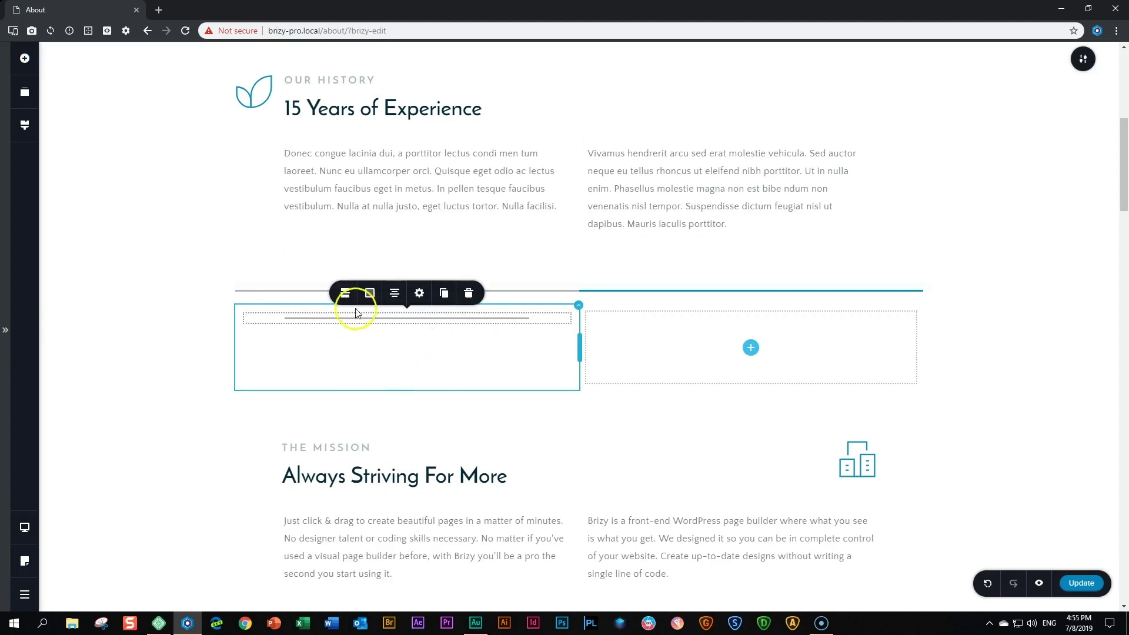
click(345, 293)
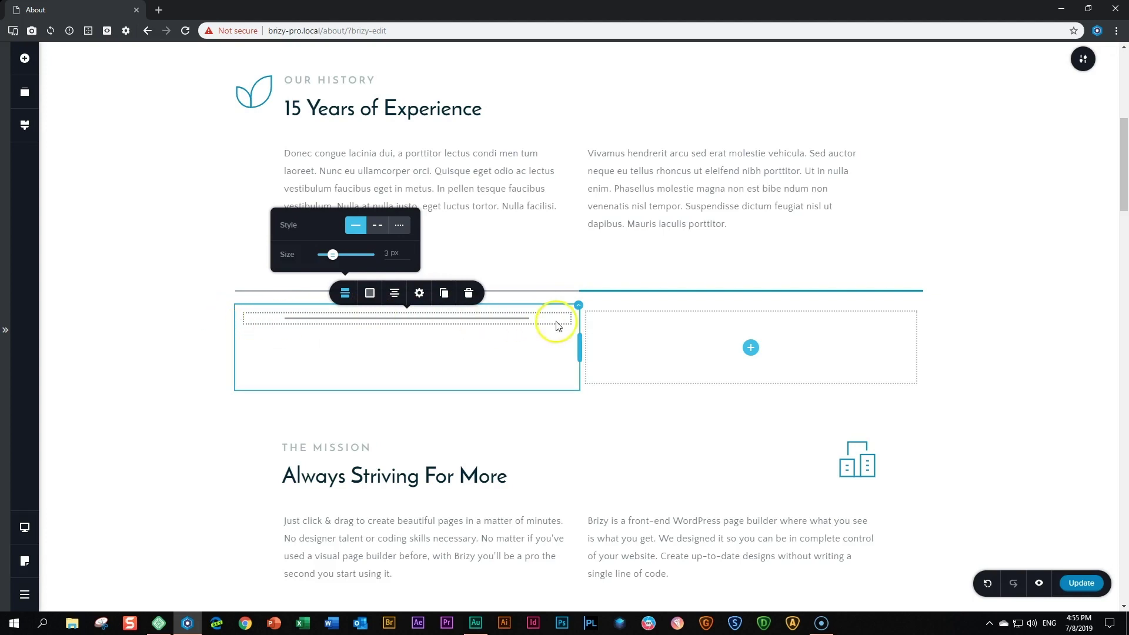
click(419, 293)
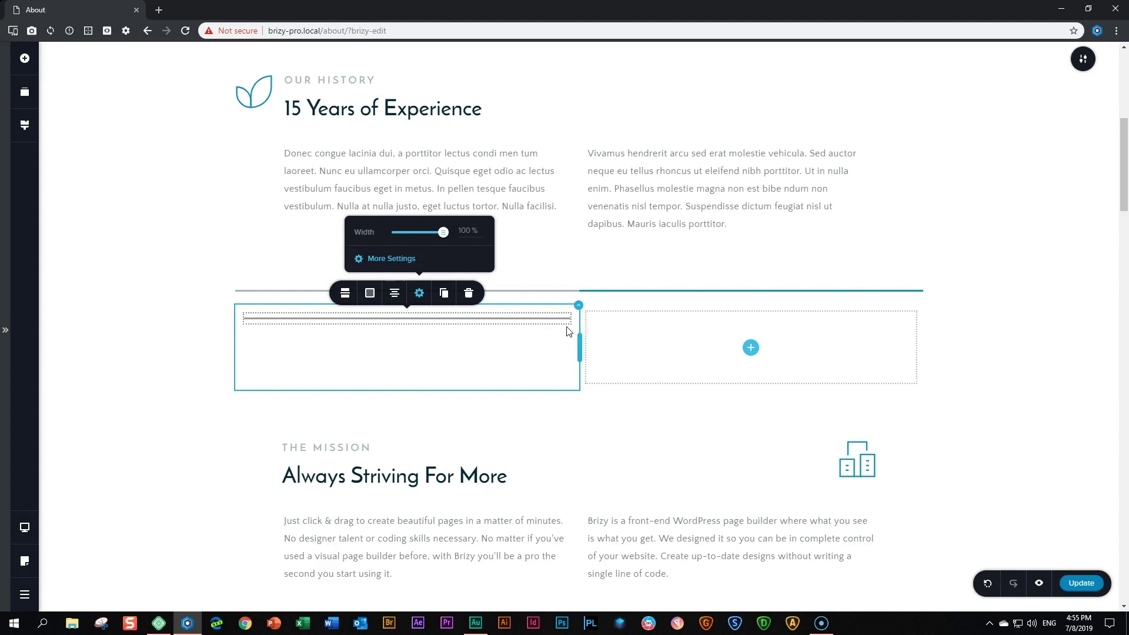
Step: Set the left and right padding of the column holding the new line to 0 px
click(580, 308)
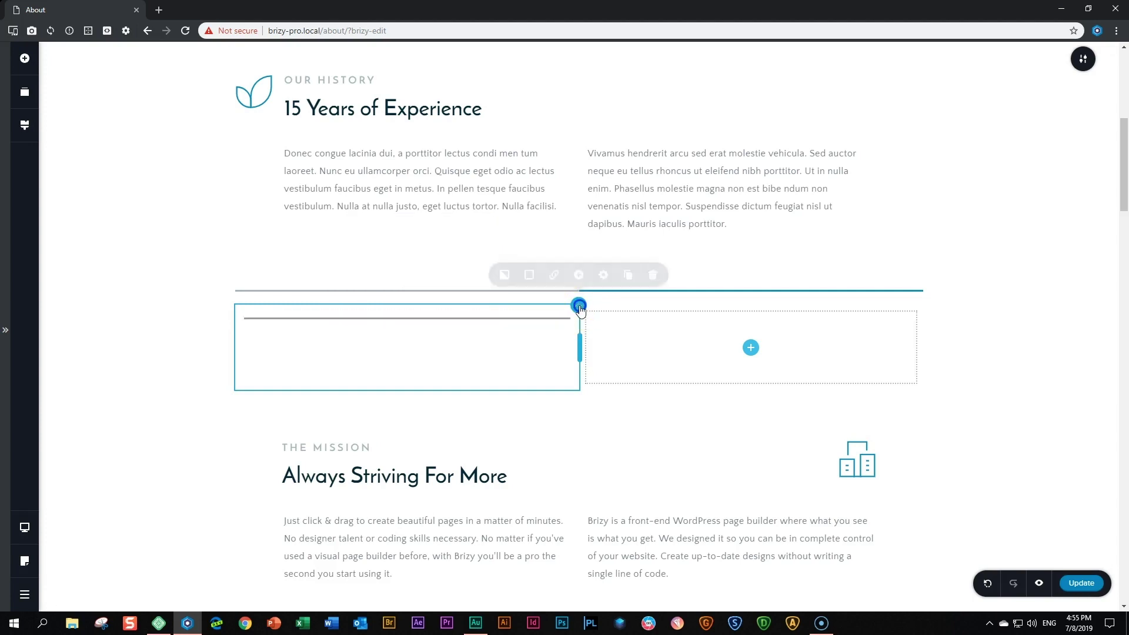
click(603, 281)
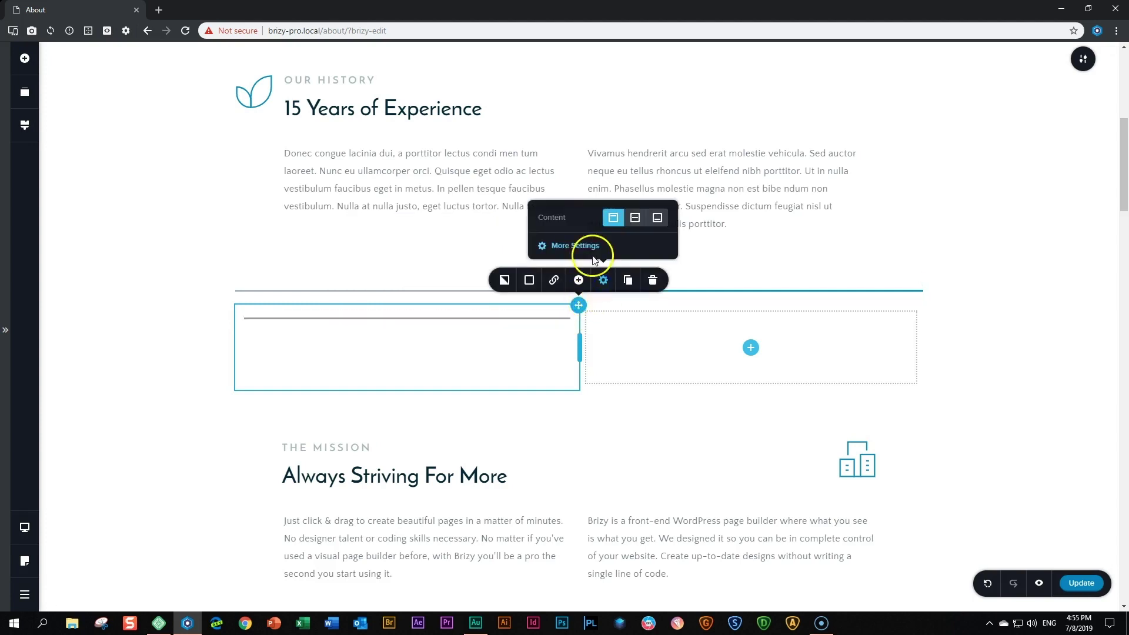
click(589, 250)
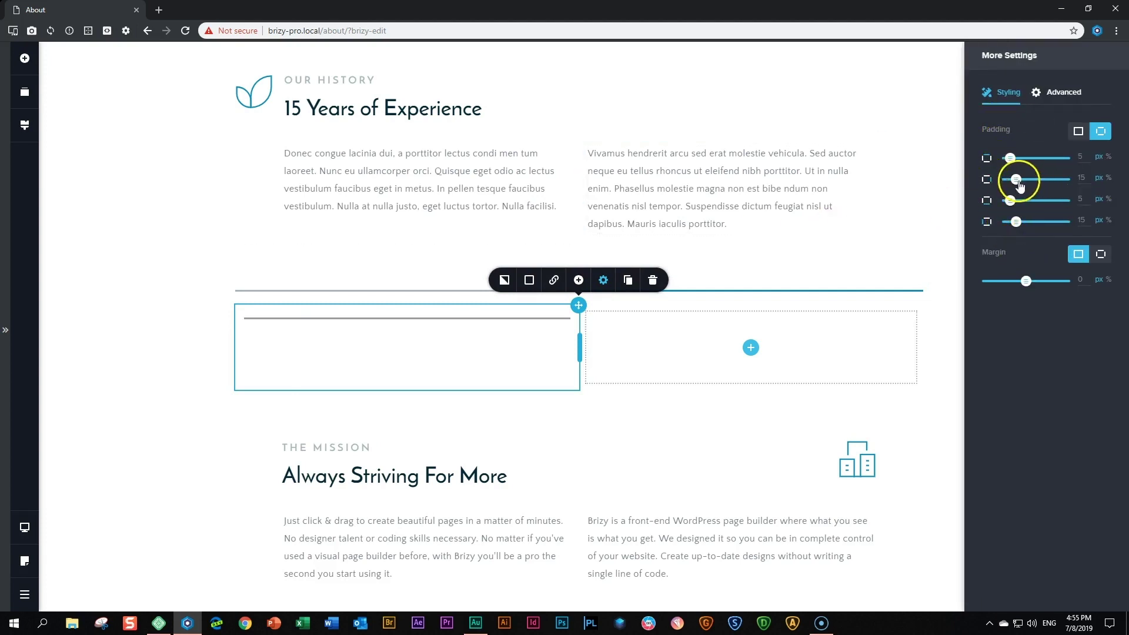
drag(1018, 179, 965, 182)
drag(1016, 221, 984, 228)
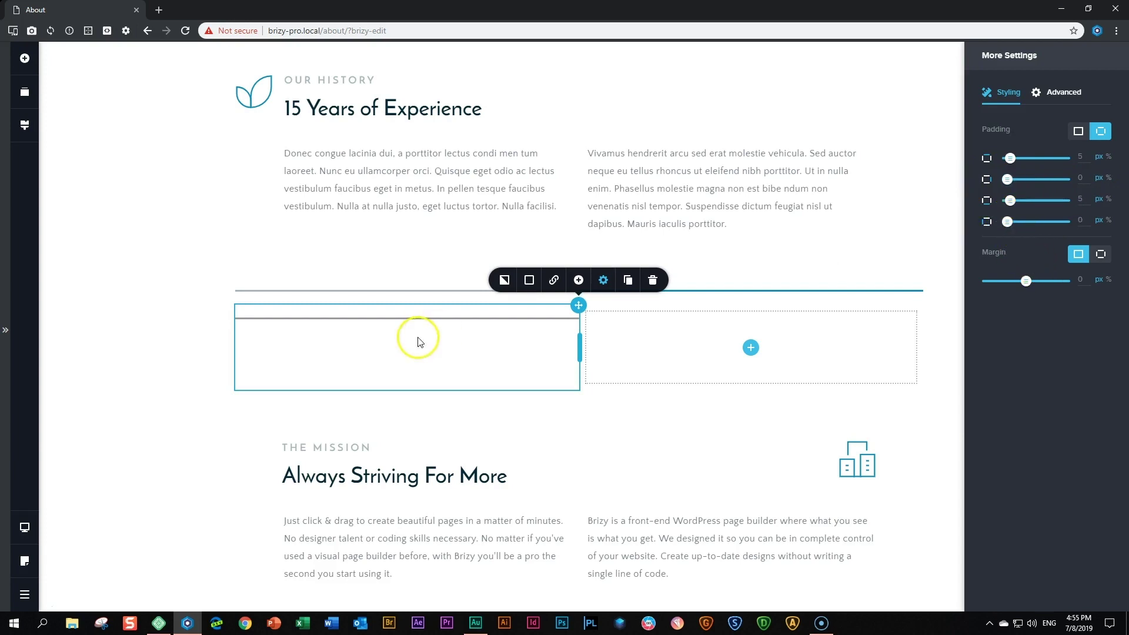
click(151, 327)
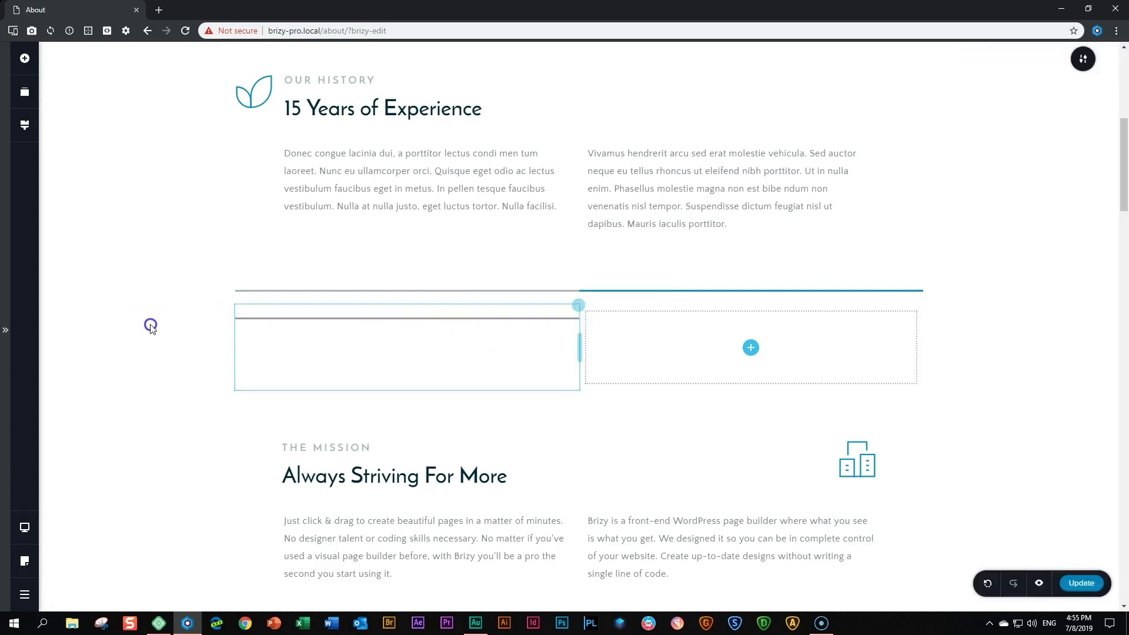
Step: Duplicate the grey line and move the copy into the empty right column
click(500, 320)
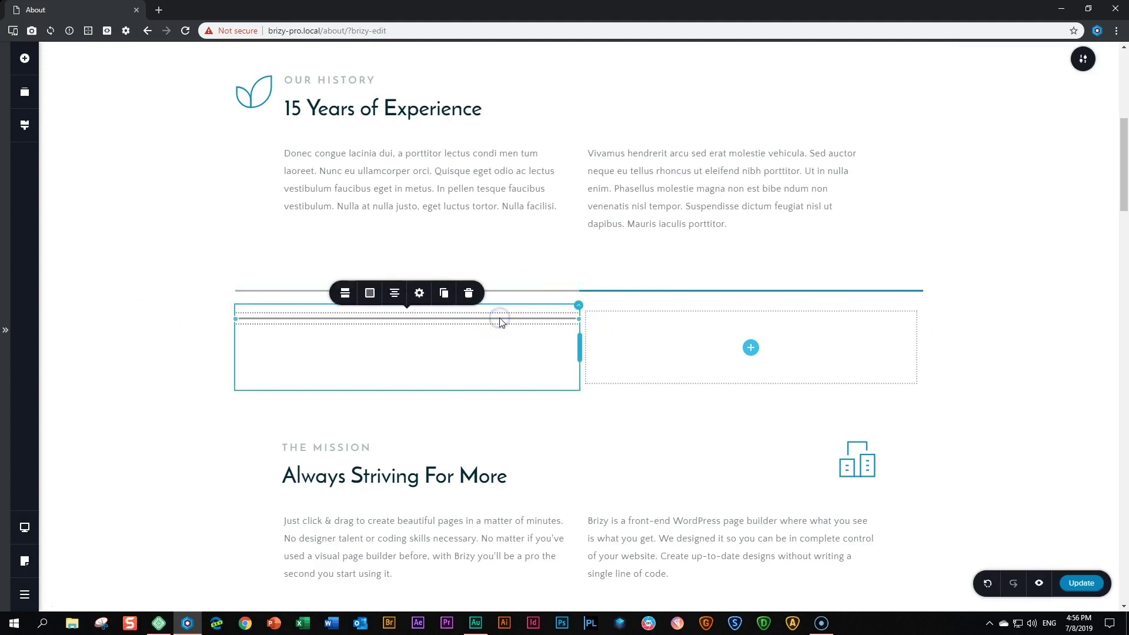
click(444, 295)
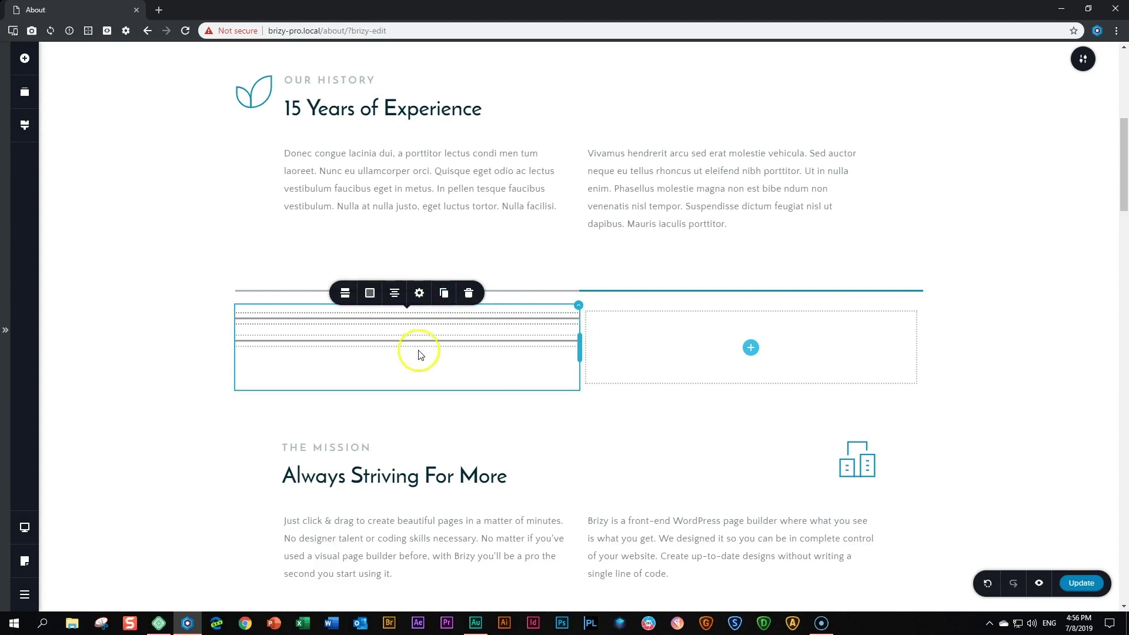
drag(393, 349, 748, 360)
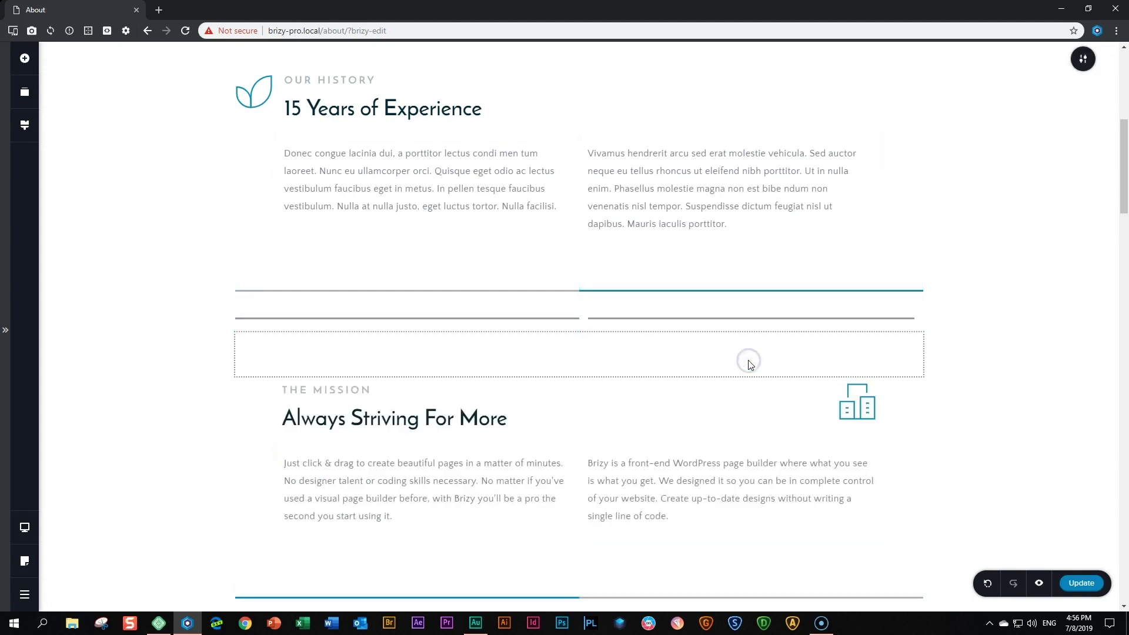
Step: Recolor the line in the right column with the bright blue palette swatch
click(680, 322)
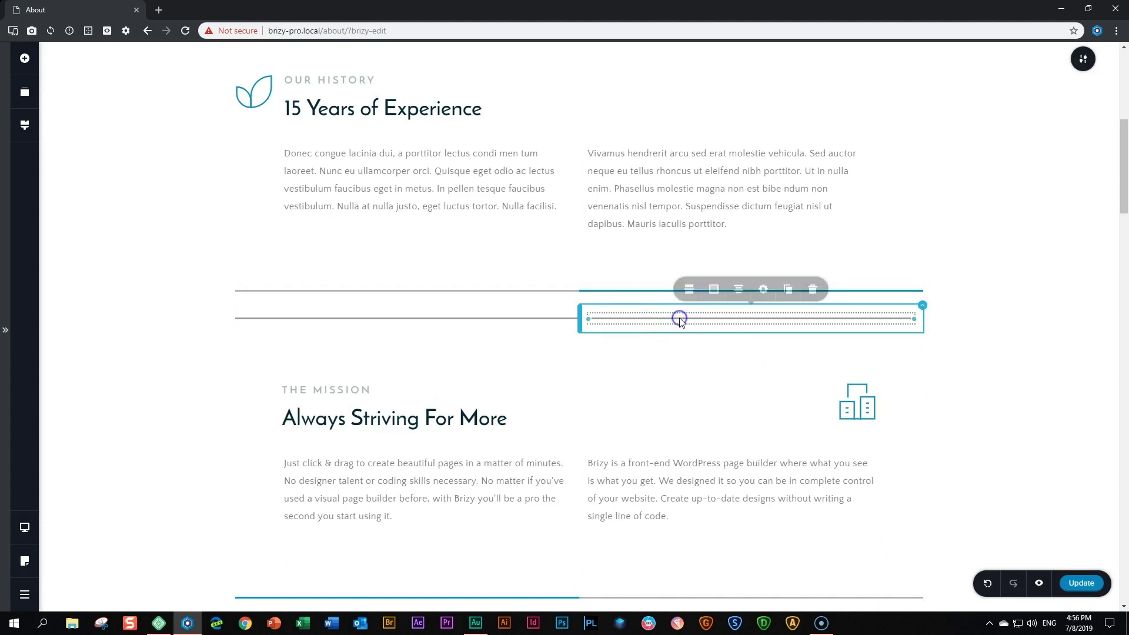
click(714, 293)
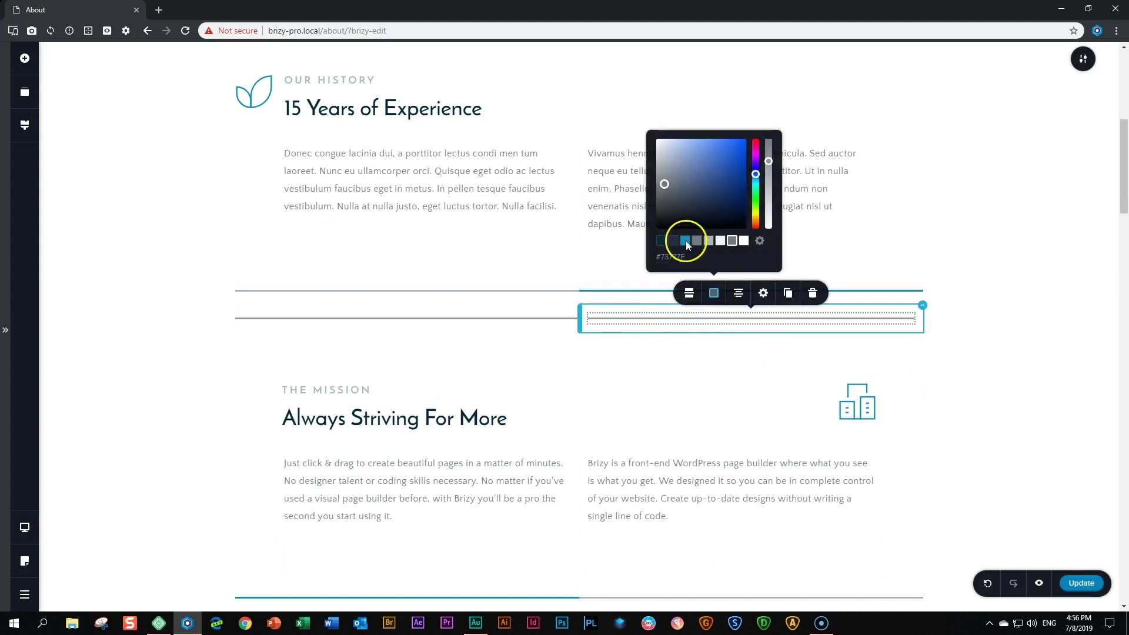
click(685, 242)
click(716, 296)
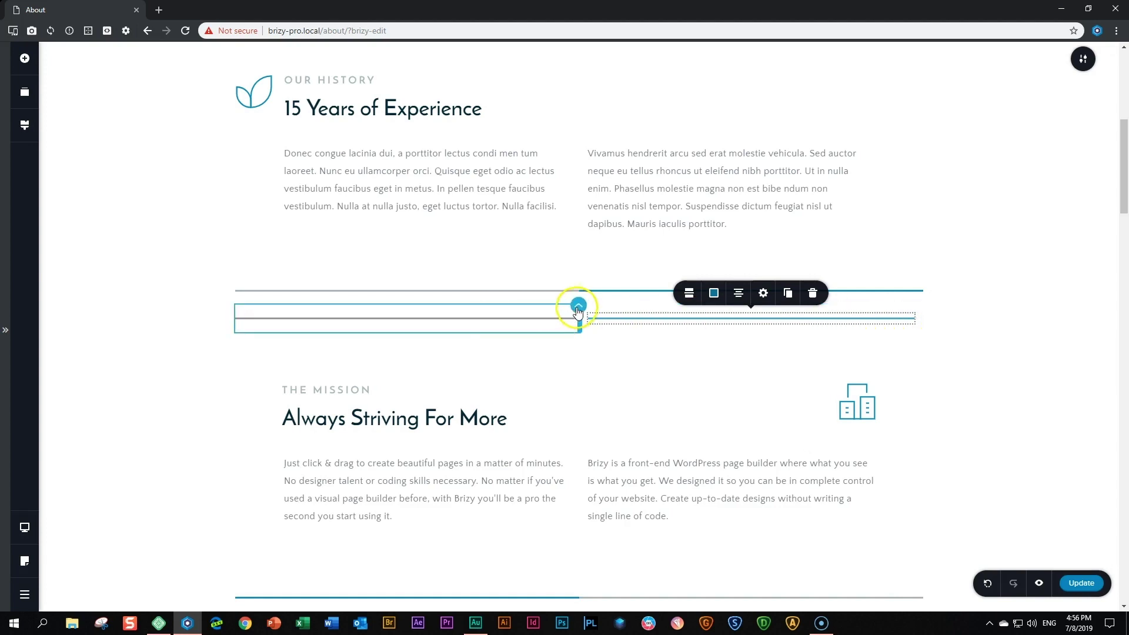
Step: Copy the left line column and paste its styles onto the right line column
right_click(579, 307)
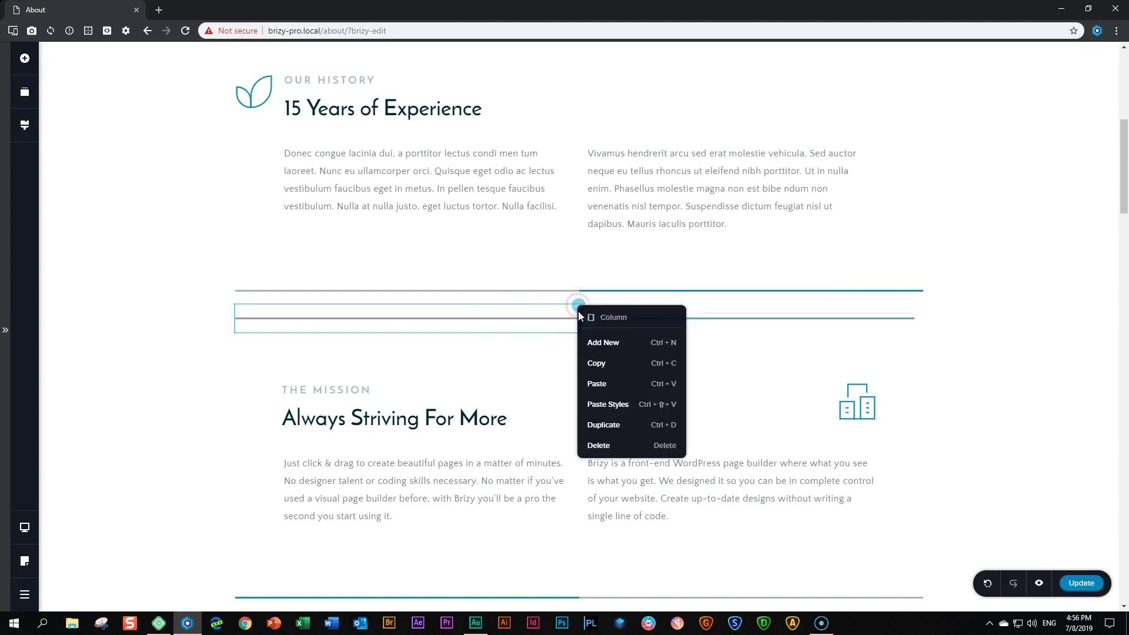
click(600, 364)
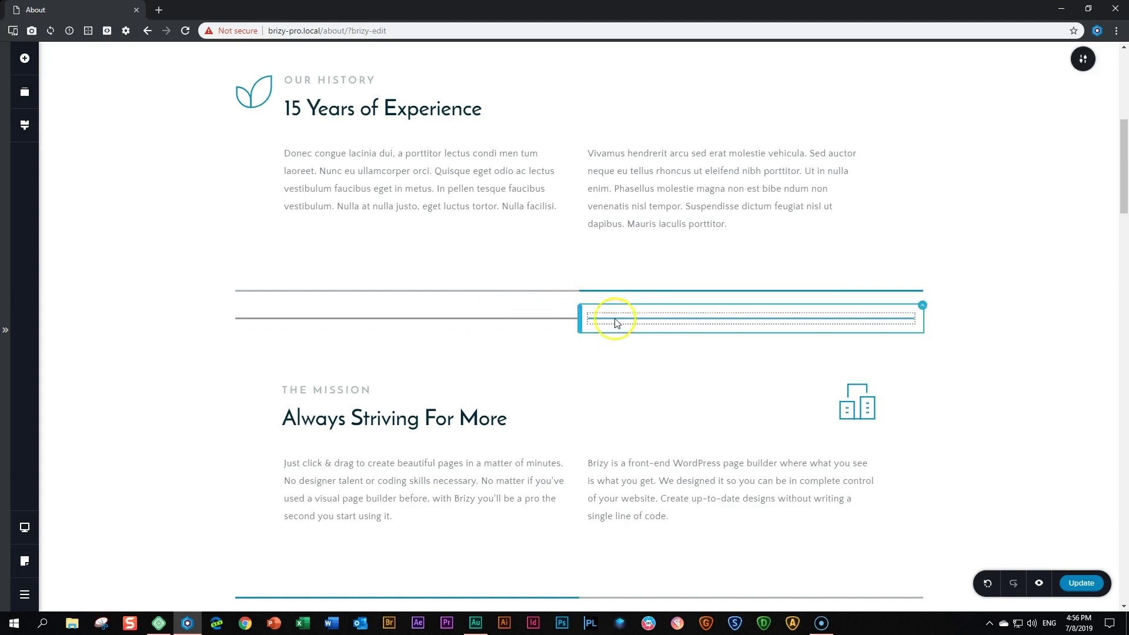
right_click(923, 307)
click(935, 403)
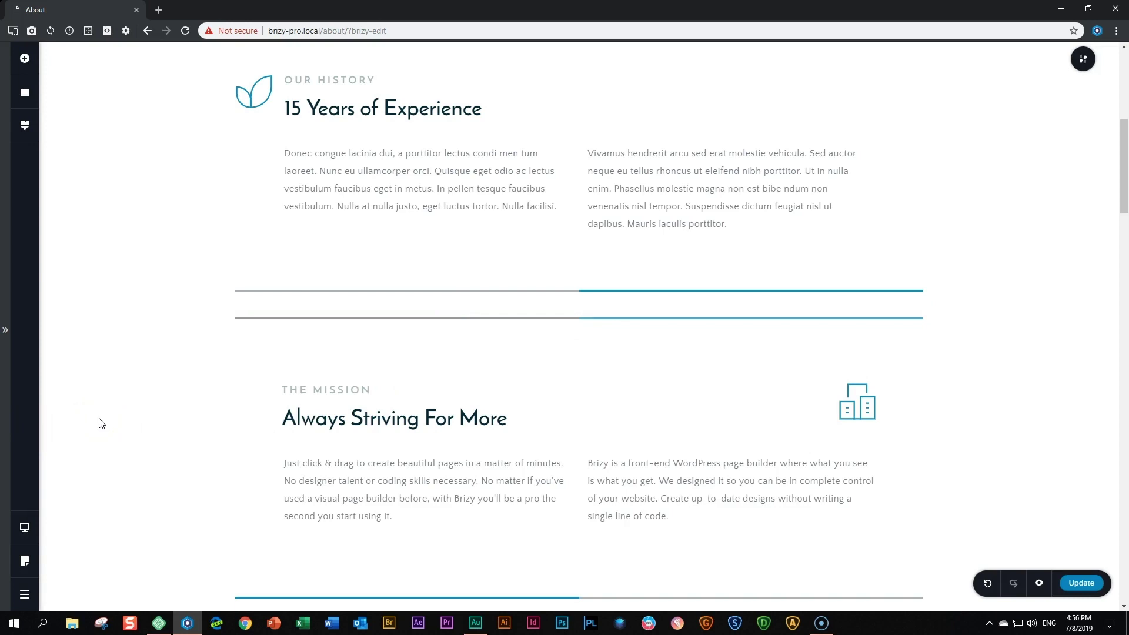
Step: Add a row below the new divider and move the grey and blue line columns side by side into its middle
scroll(112, 414, down, 1)
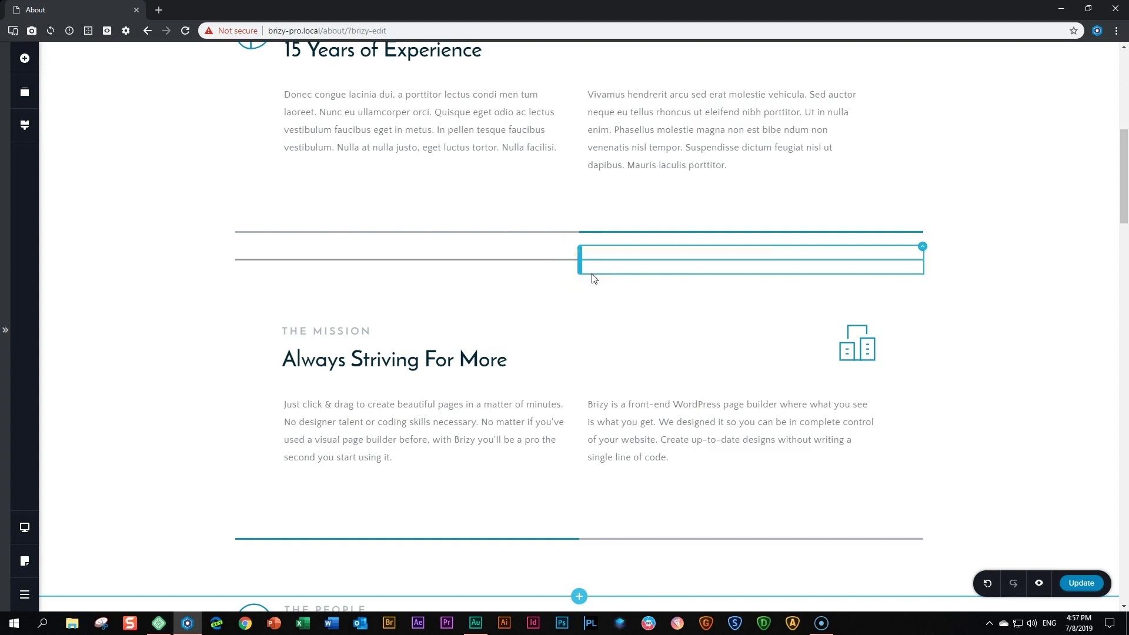
click(24, 57)
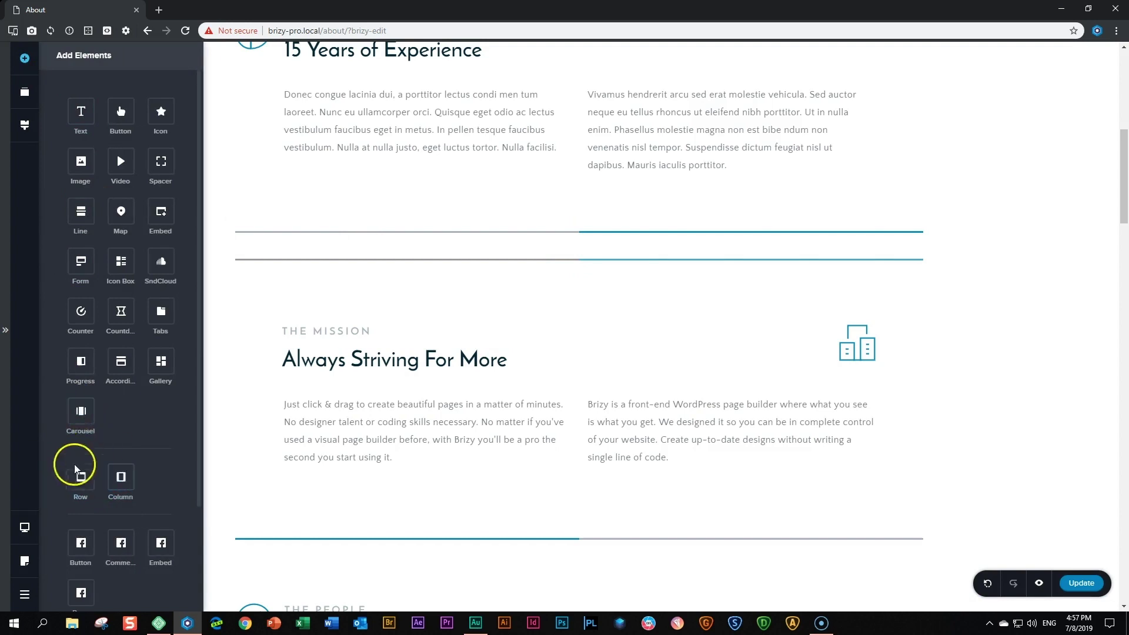
drag(75, 469, 353, 289)
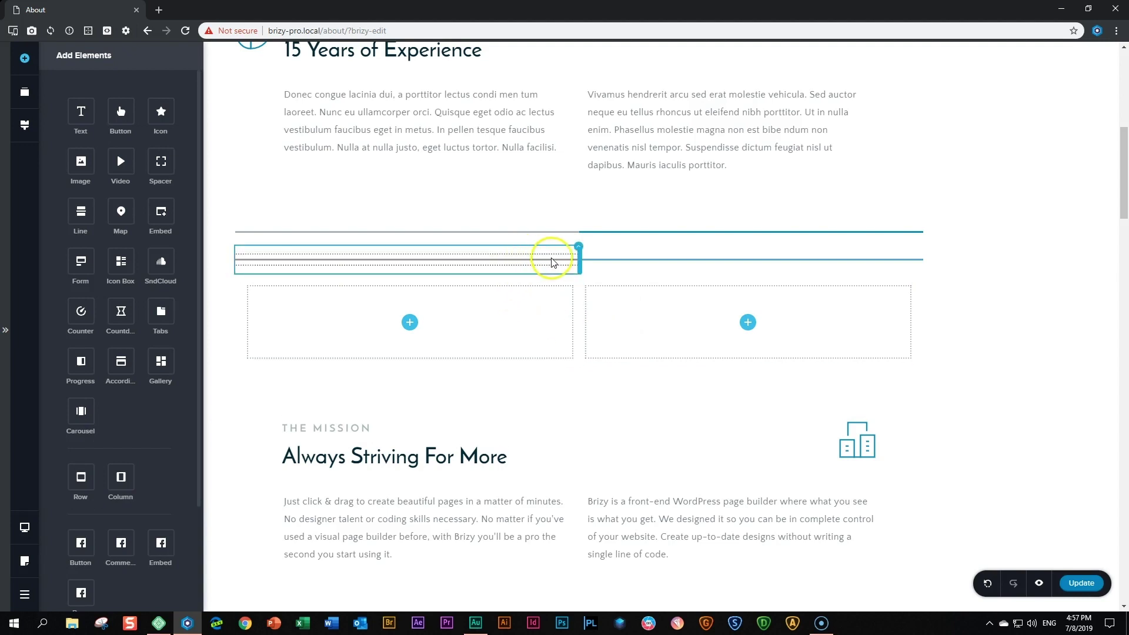
drag(579, 247, 579, 327)
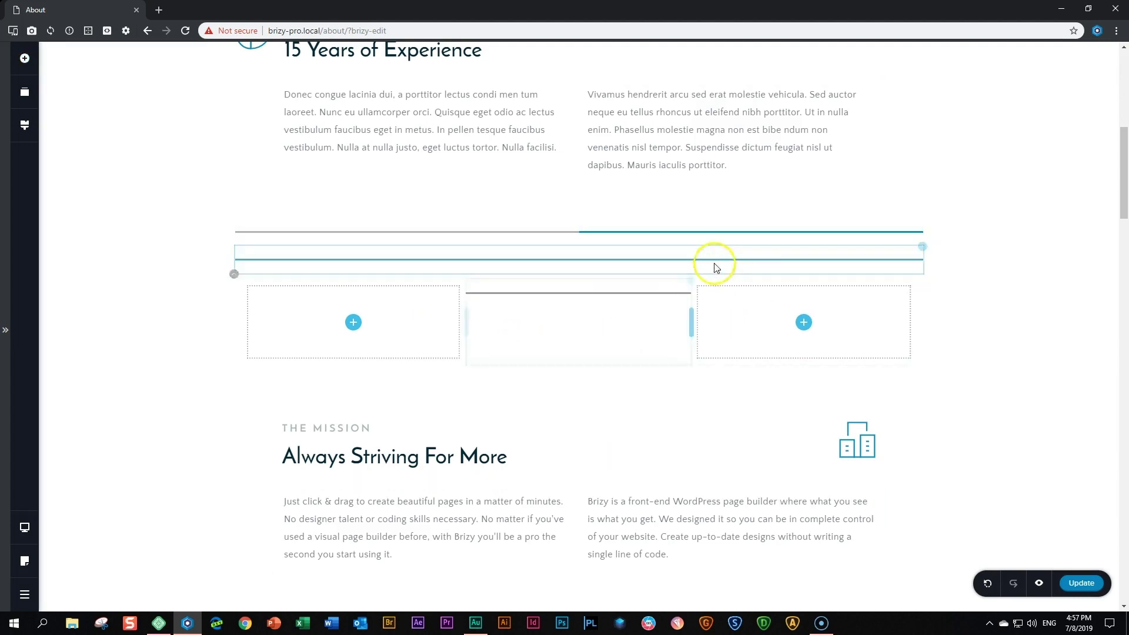
drag(925, 247, 695, 321)
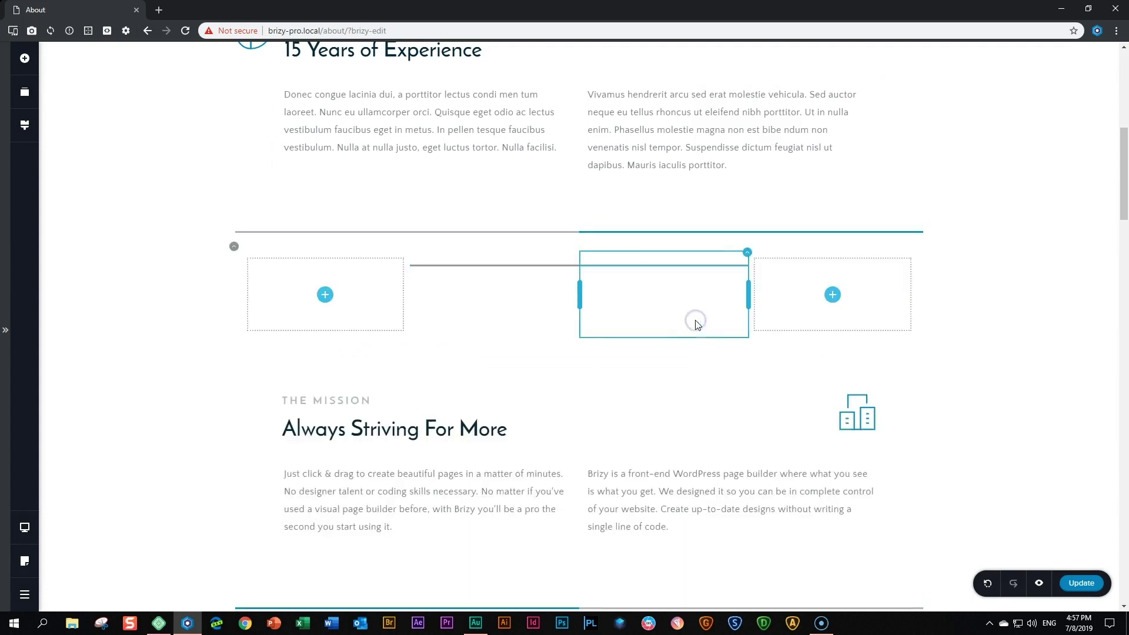
Step: Delete the empty columns on either side of the two line columns in the new row
click(410, 252)
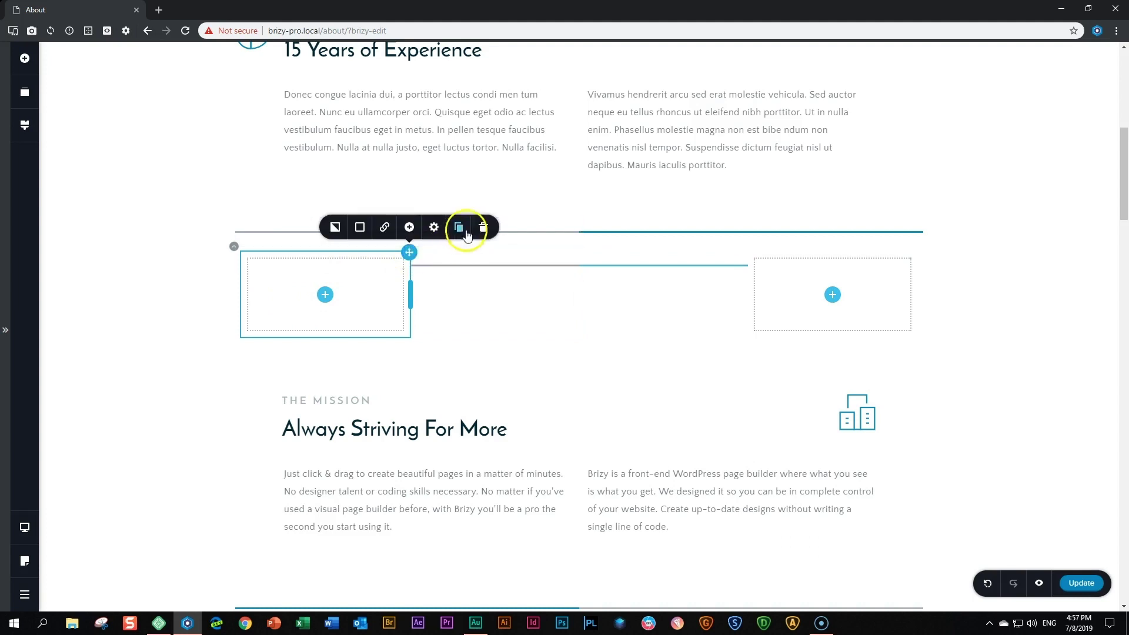
click(483, 227)
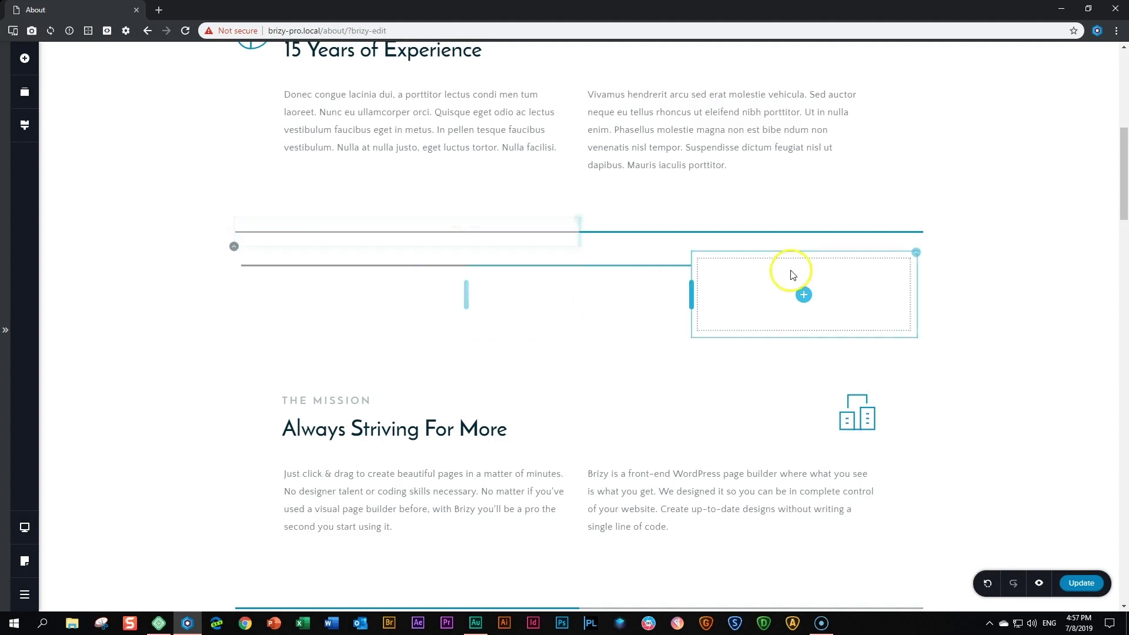
click(916, 252)
click(991, 227)
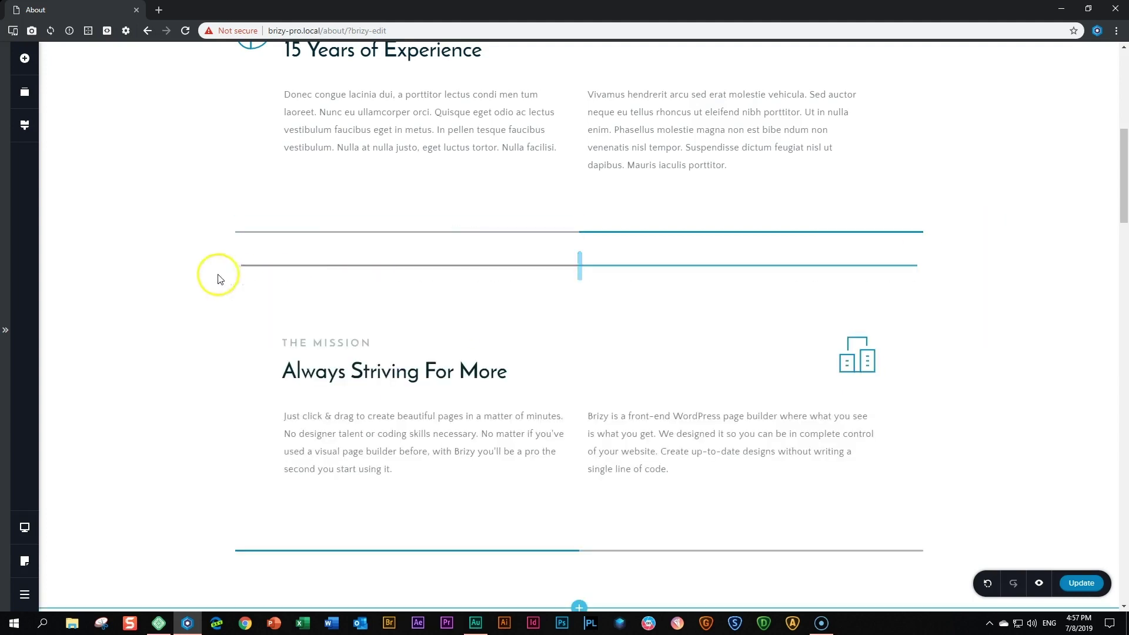
Step: Set the padding of the row holding the grey and blue line columns to 0 px
click(235, 248)
click(247, 223)
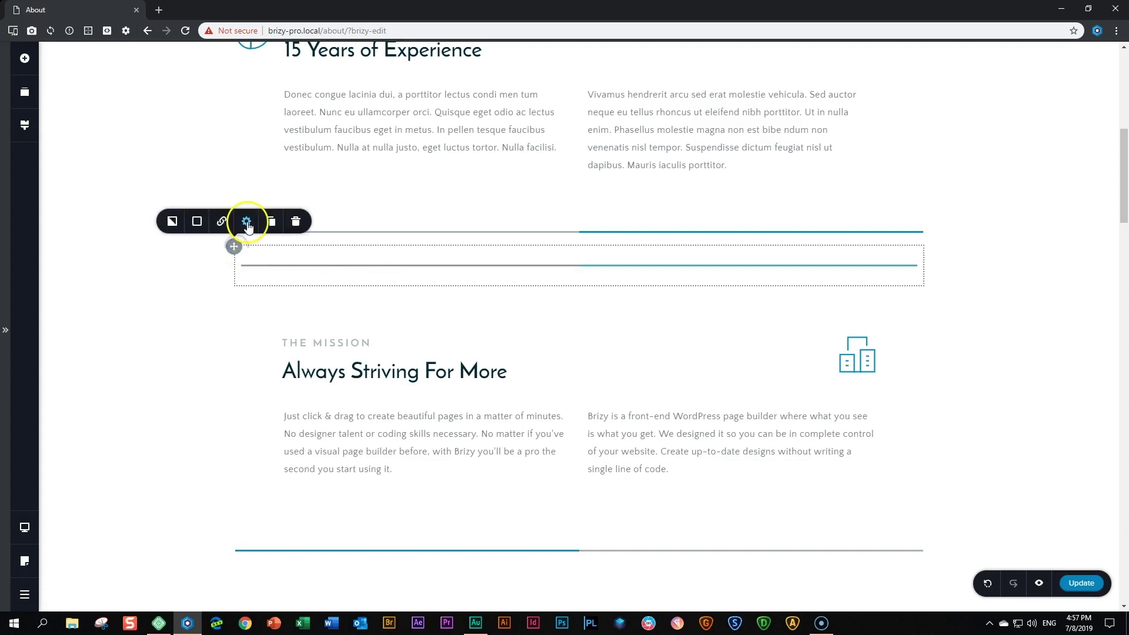
click(224, 184)
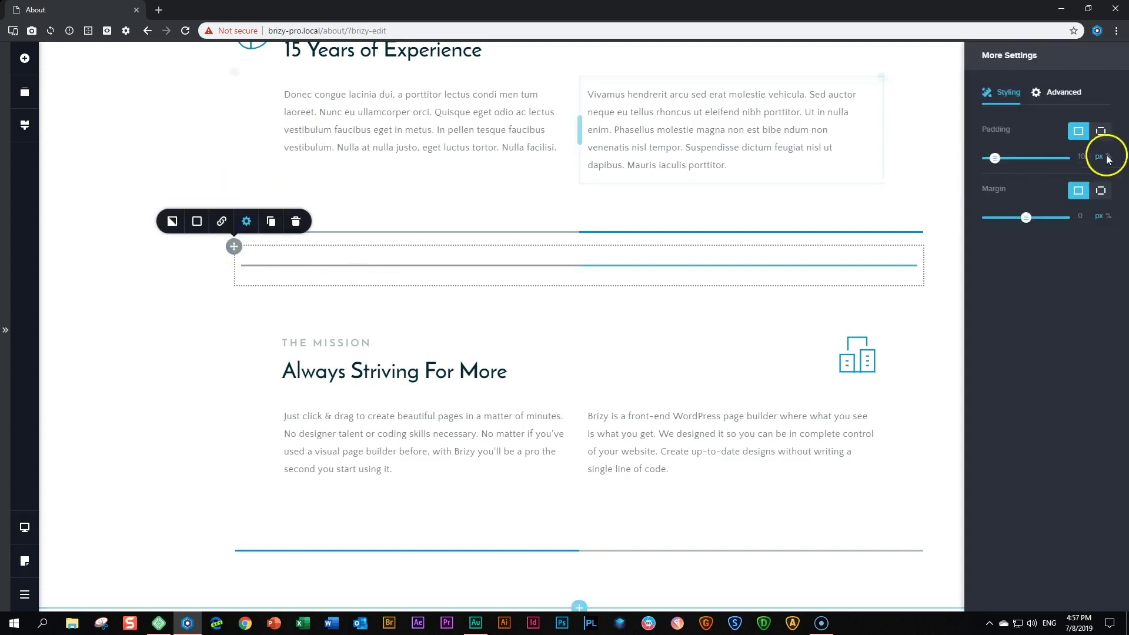
drag(996, 159, 978, 160)
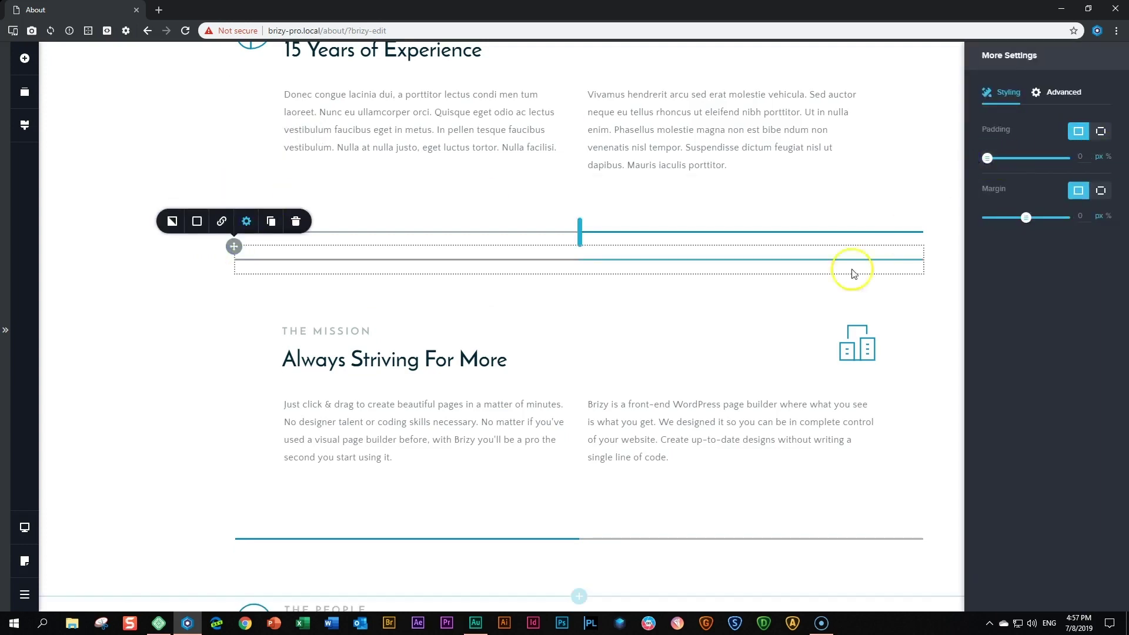
click(152, 330)
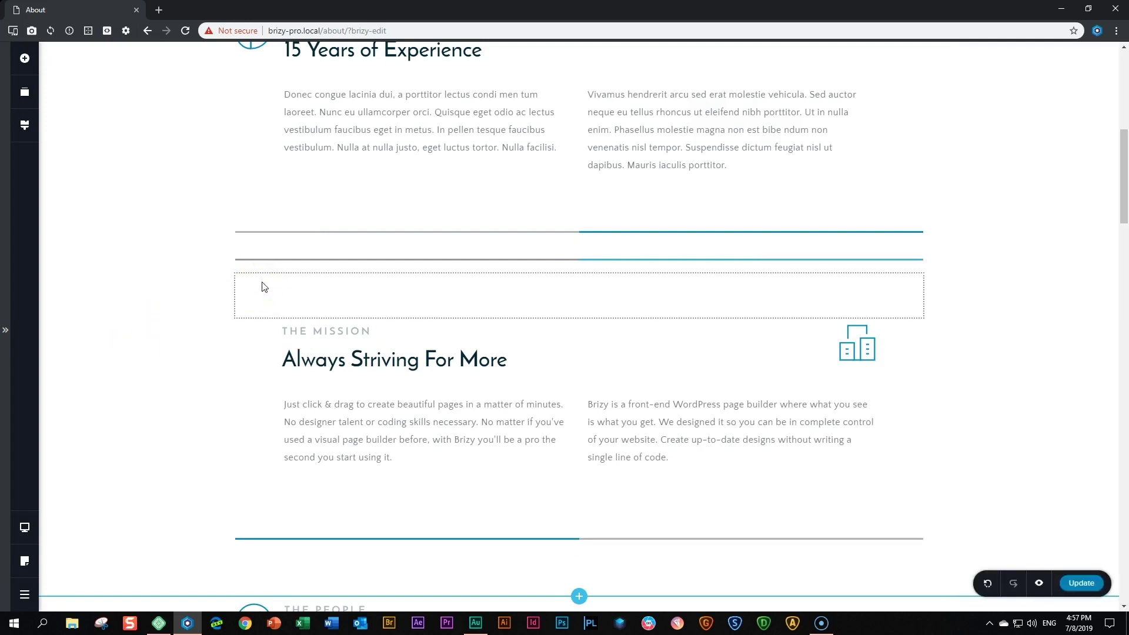
Step: Duplicate the two-tone divider row and move one copy directly below The Mission's text columns
click(269, 262)
click(637, 272)
click(556, 271)
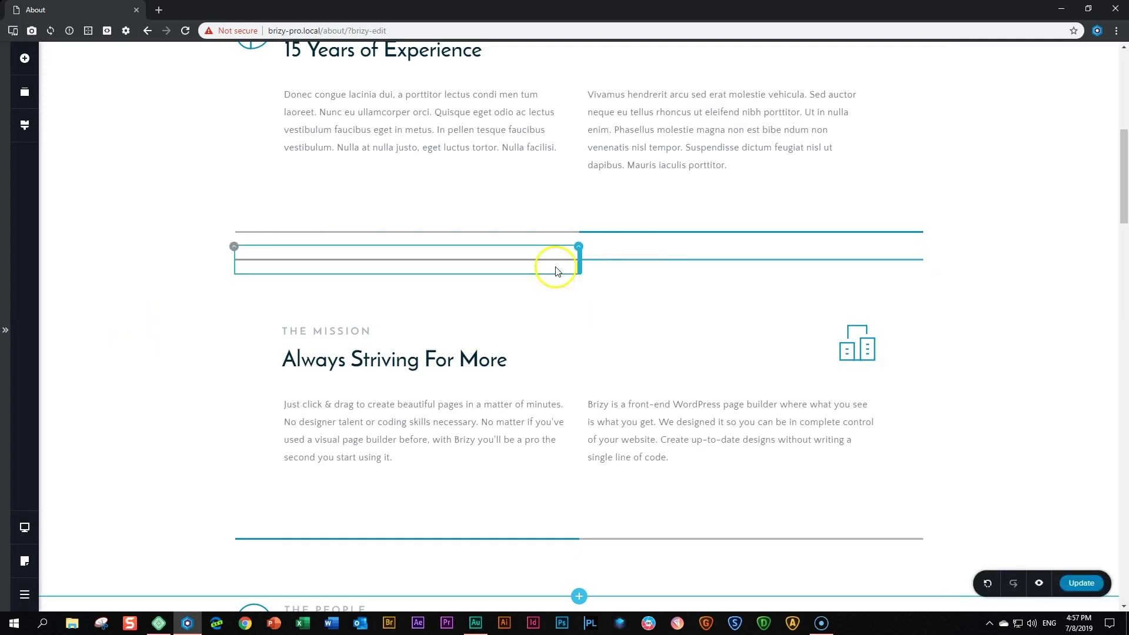
click(232, 248)
click(272, 221)
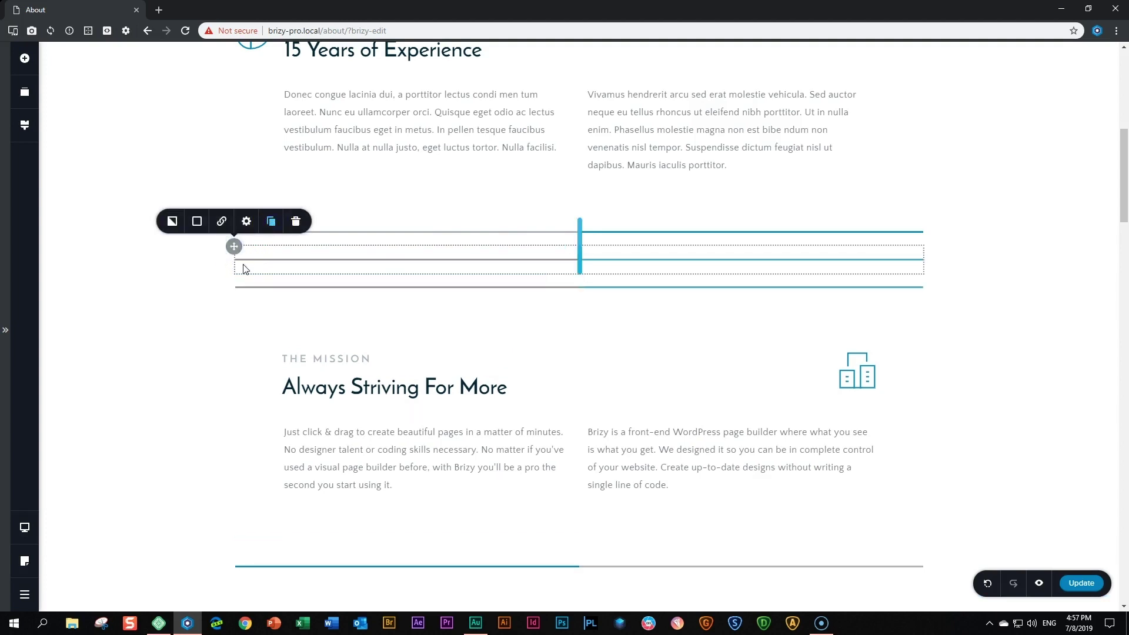
drag(235, 270, 249, 516)
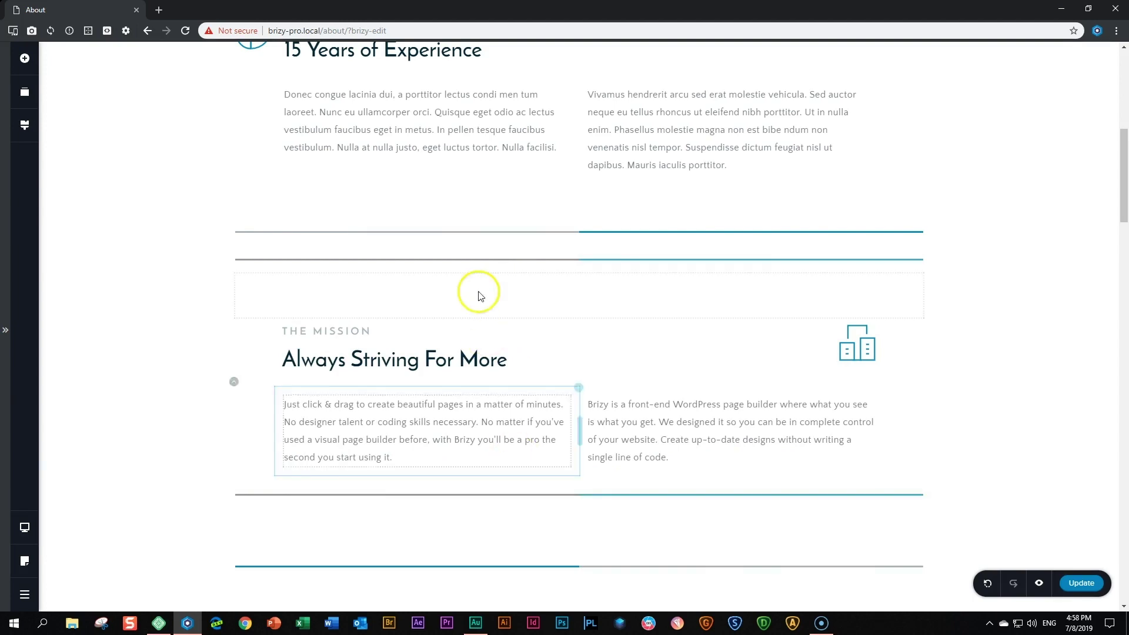
click(567, 253)
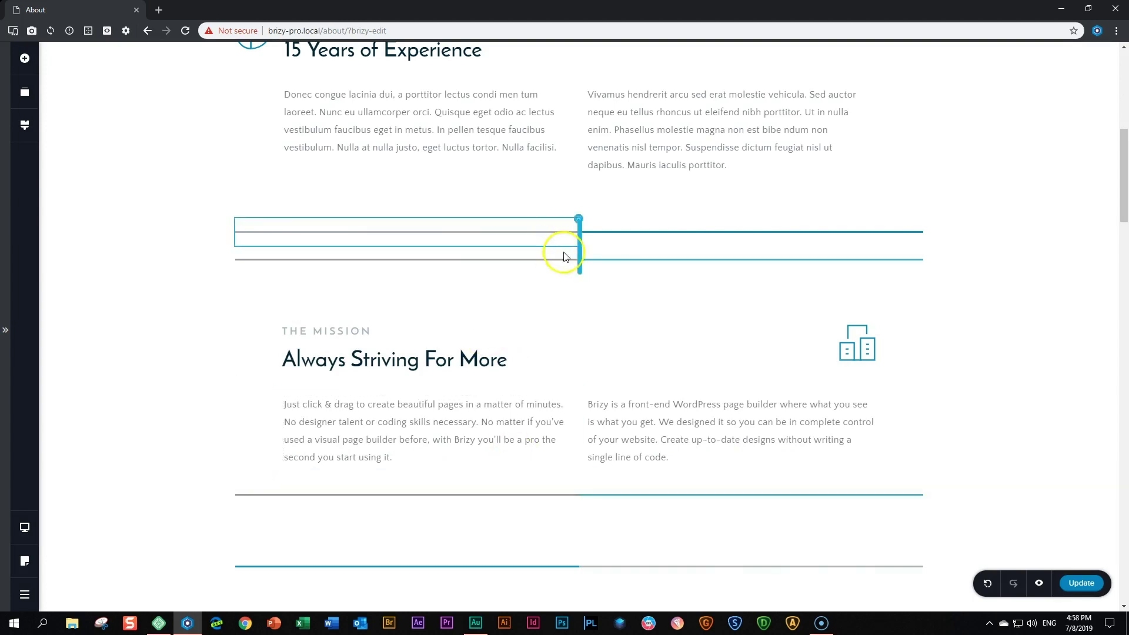
Step: Switch to the mobile view and disable the new divider's blue line column above The Mission on mobile
click(24, 527)
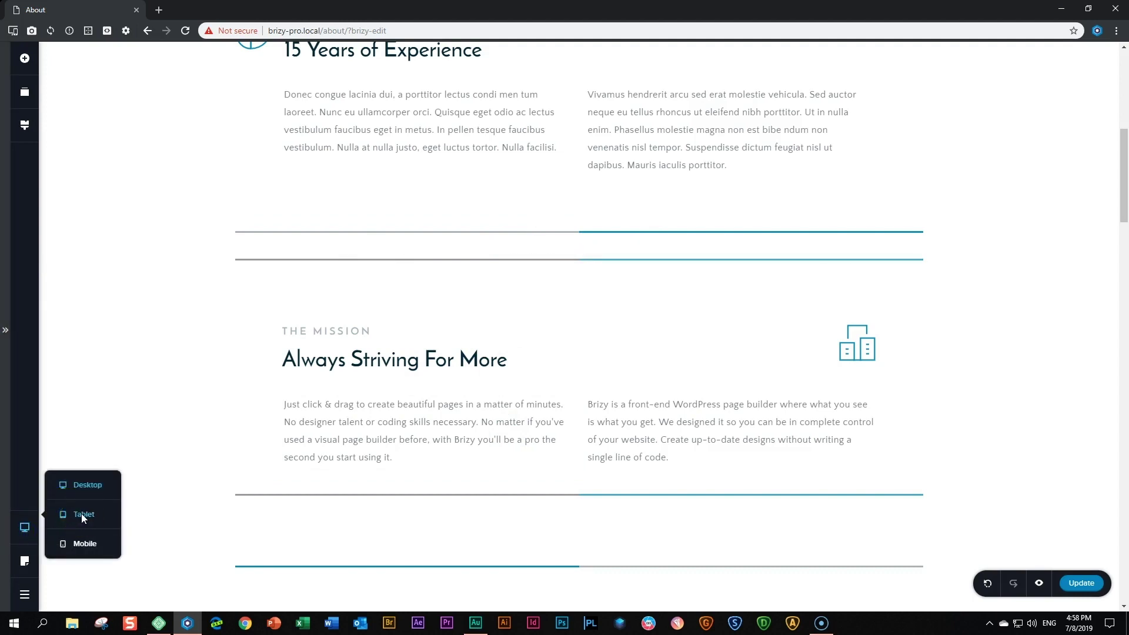
click(80, 545)
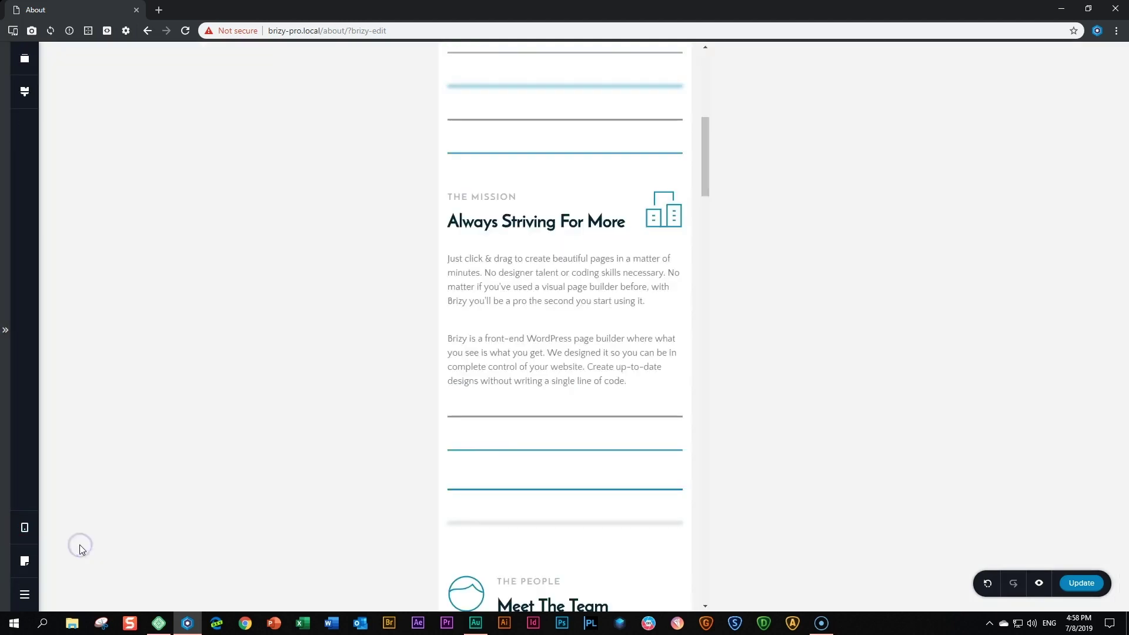
scroll(536, 297, up, 2)
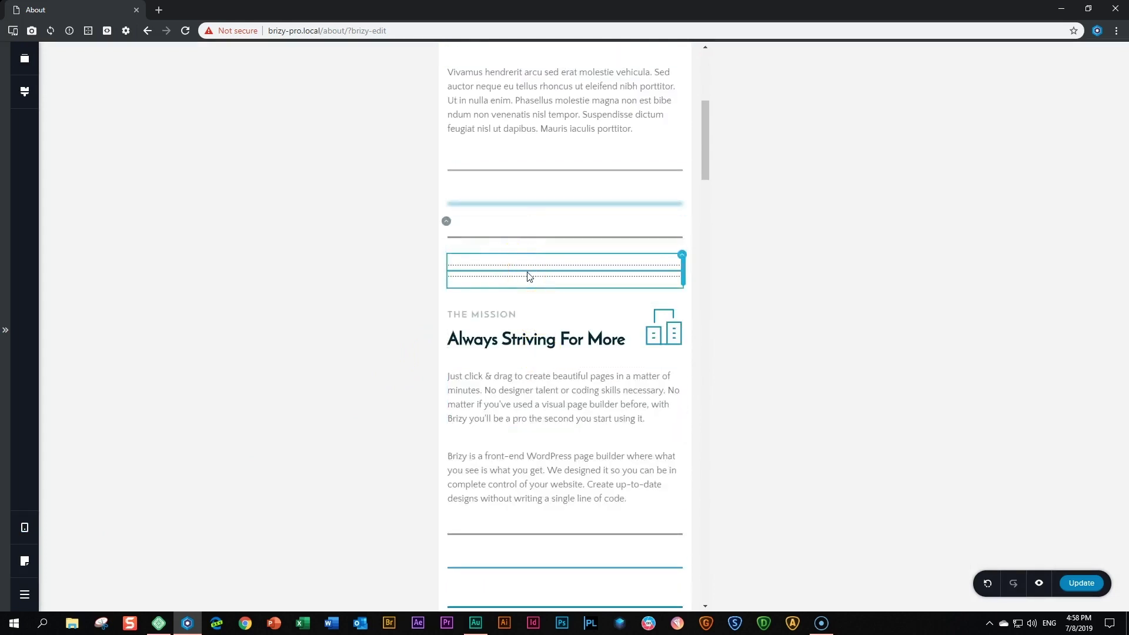
drag(528, 276, 635, 212)
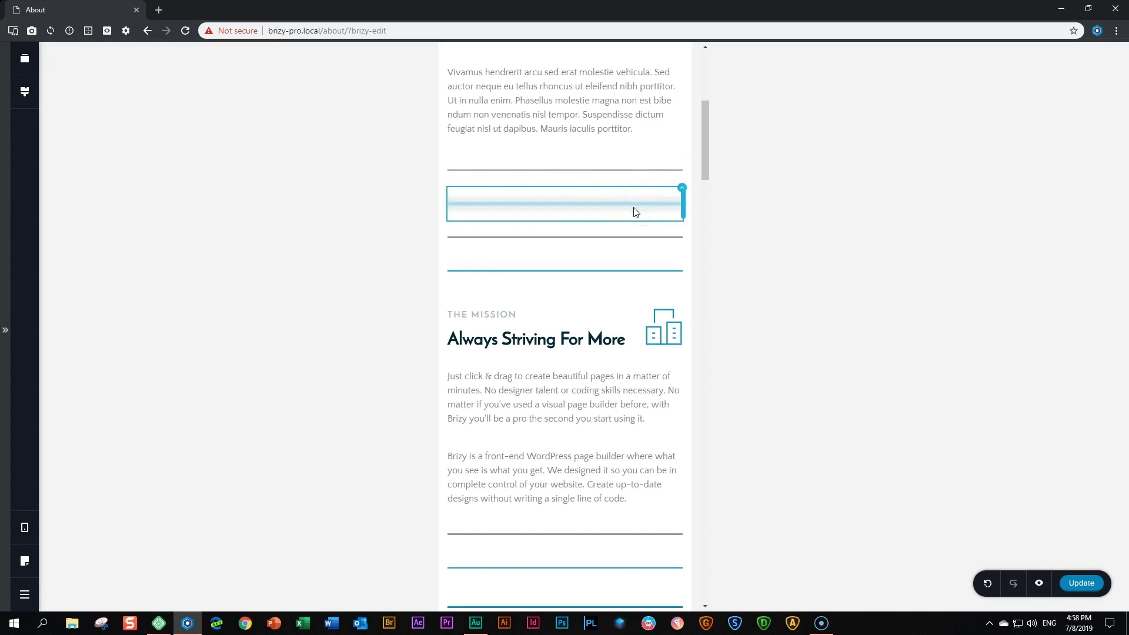
drag(632, 210, 615, 270)
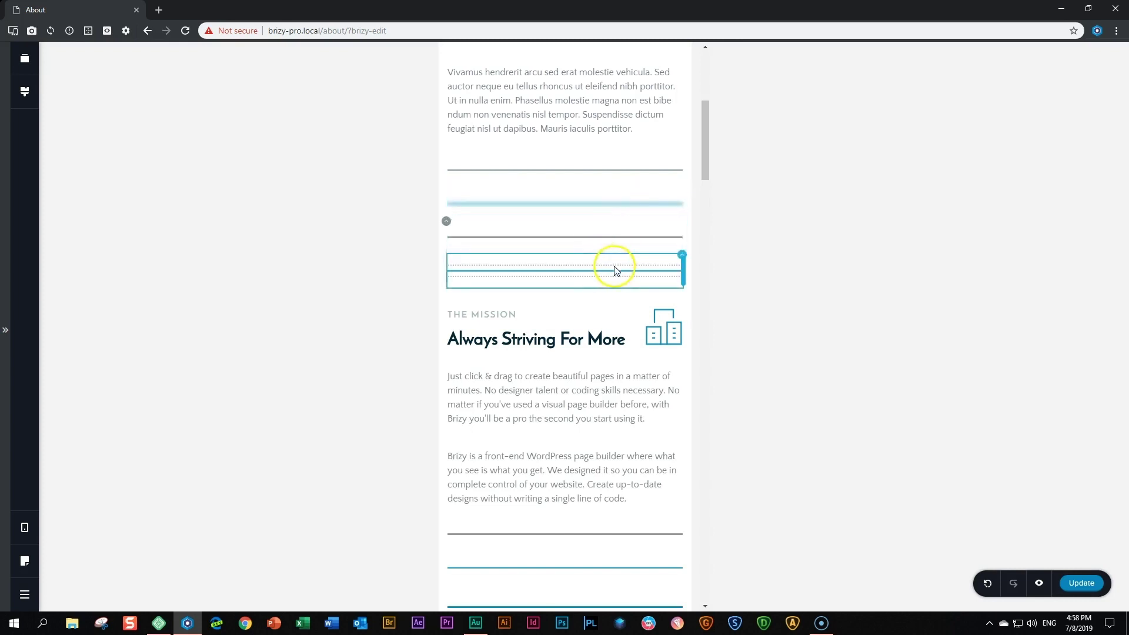
click(682, 256)
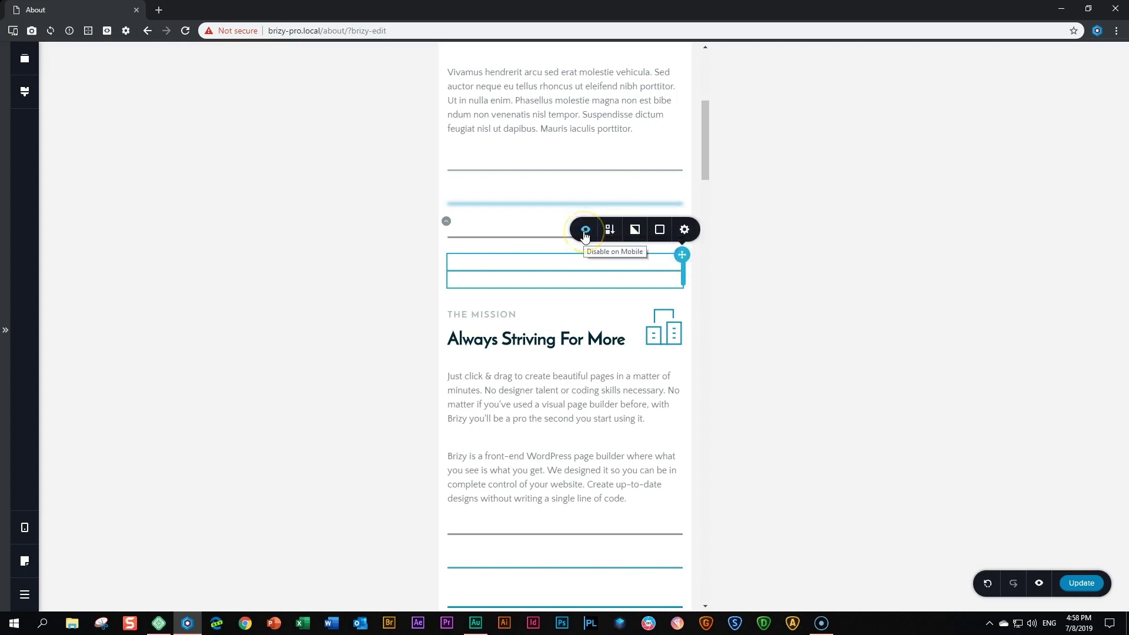
click(585, 234)
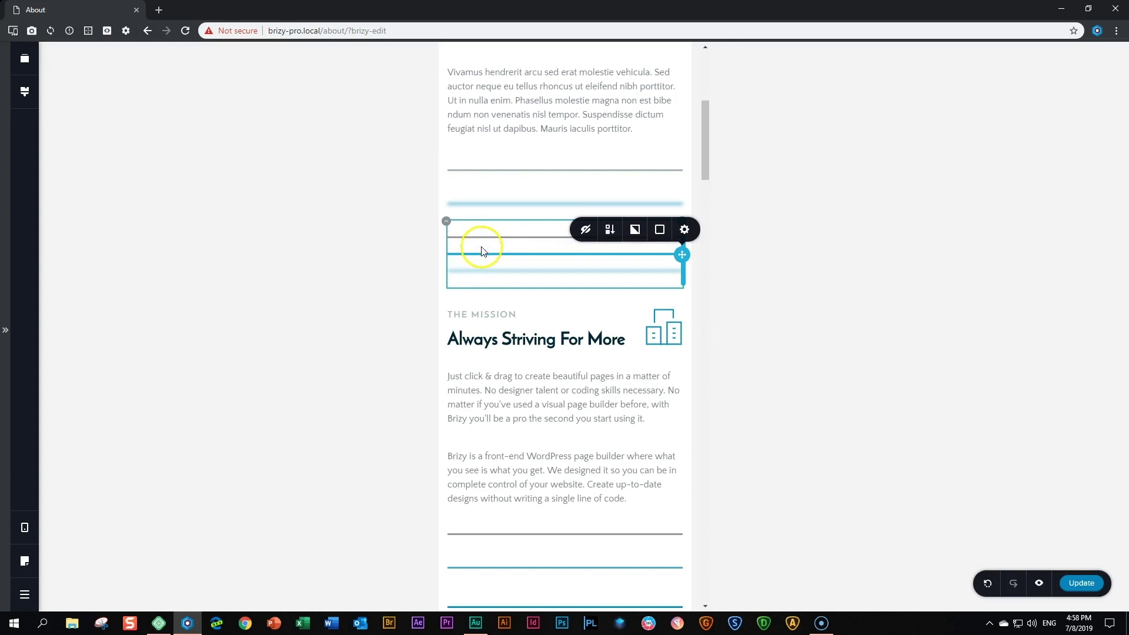
Step: Disable the grey line column directly below The Mission's text on mobile and update the page
scroll(500, 282, down, 2)
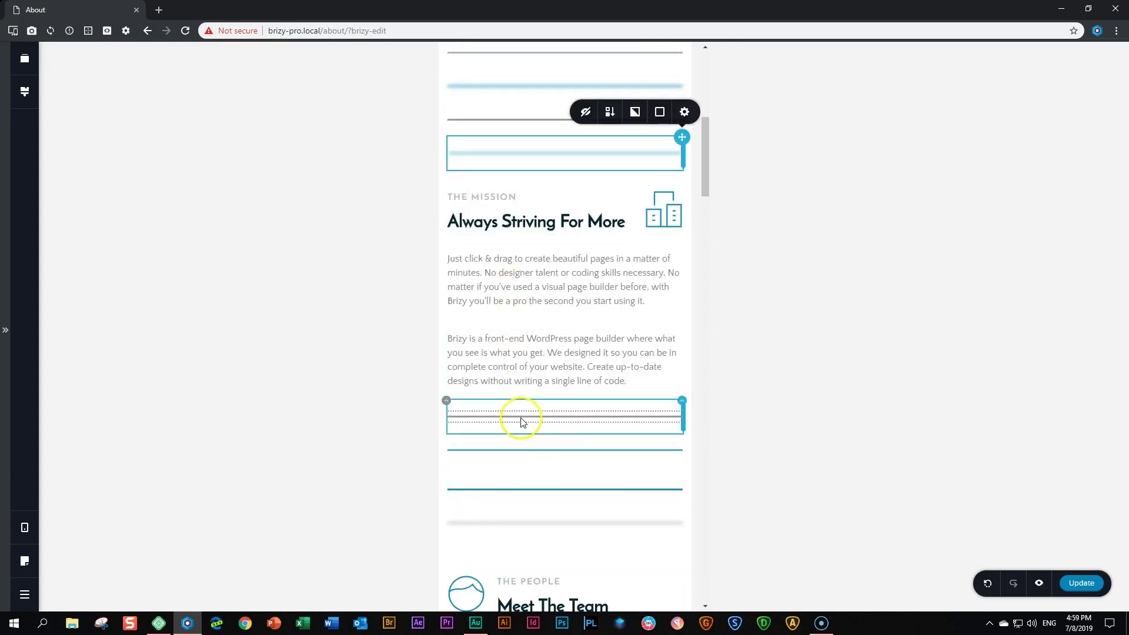
click(522, 419)
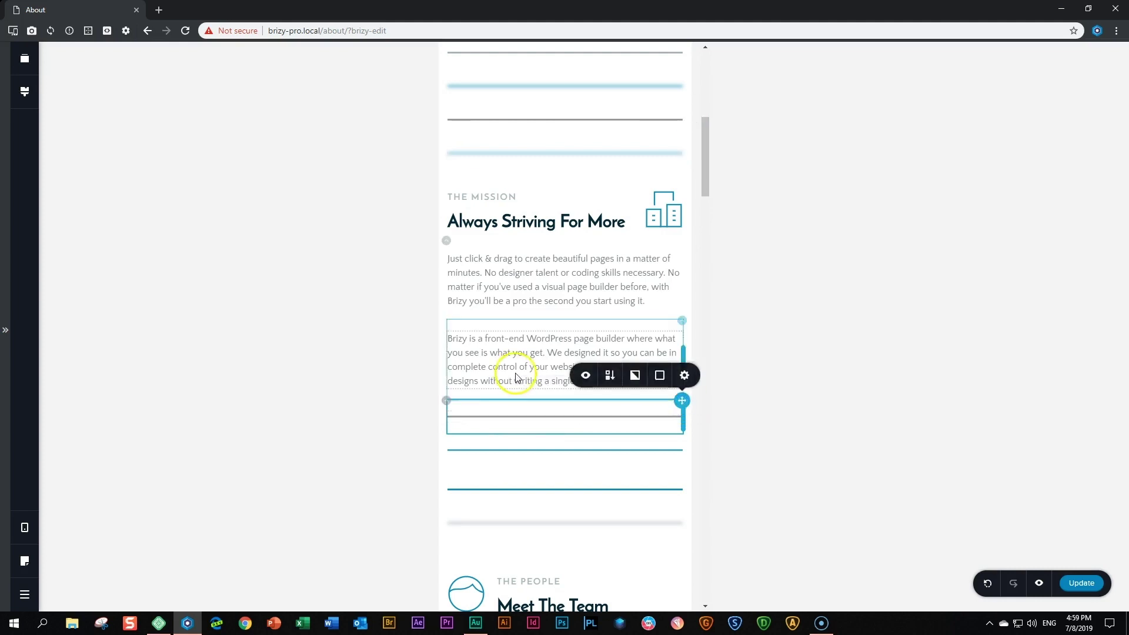
click(586, 375)
click(1087, 583)
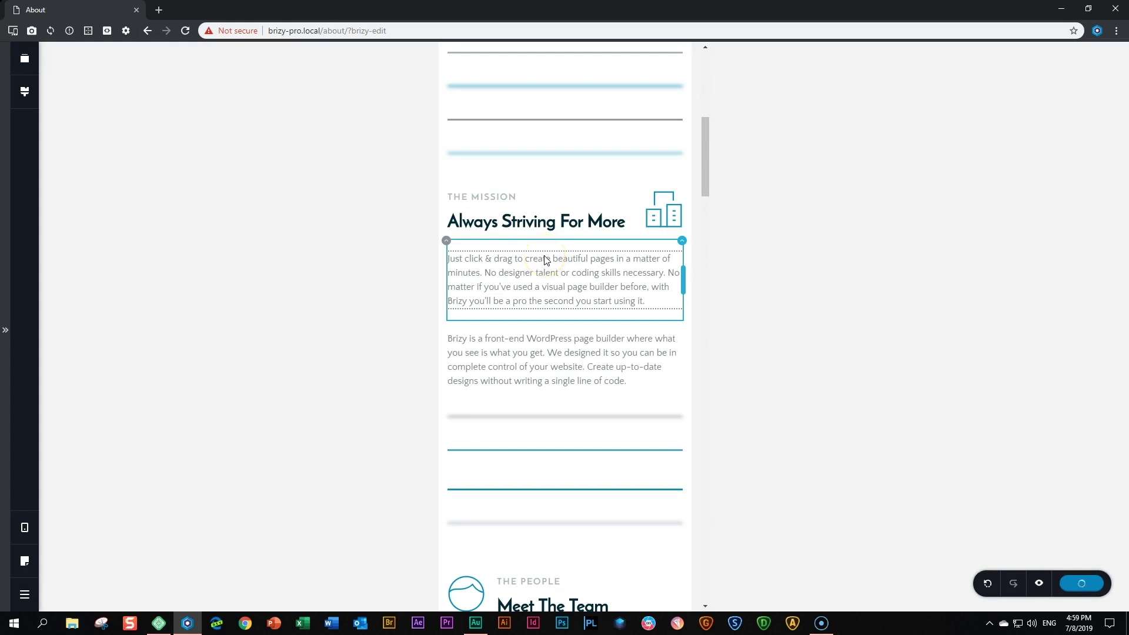
Step: Return to the desktop view and preview the page, examining the dividers above and below The Mission section
mouse_move(24, 529)
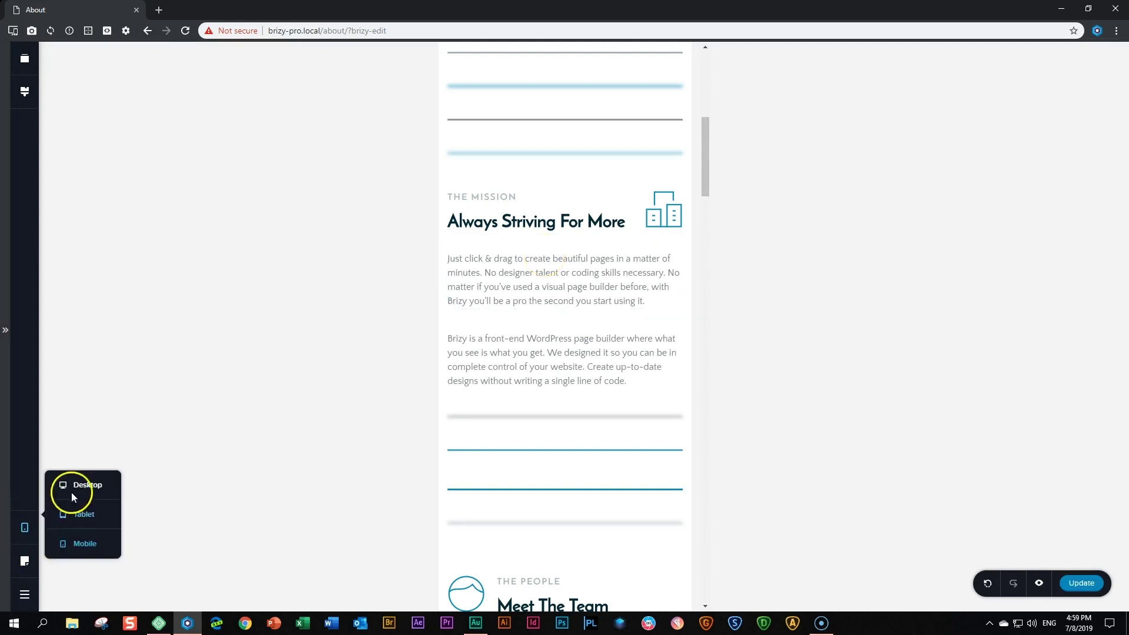
click(72, 494)
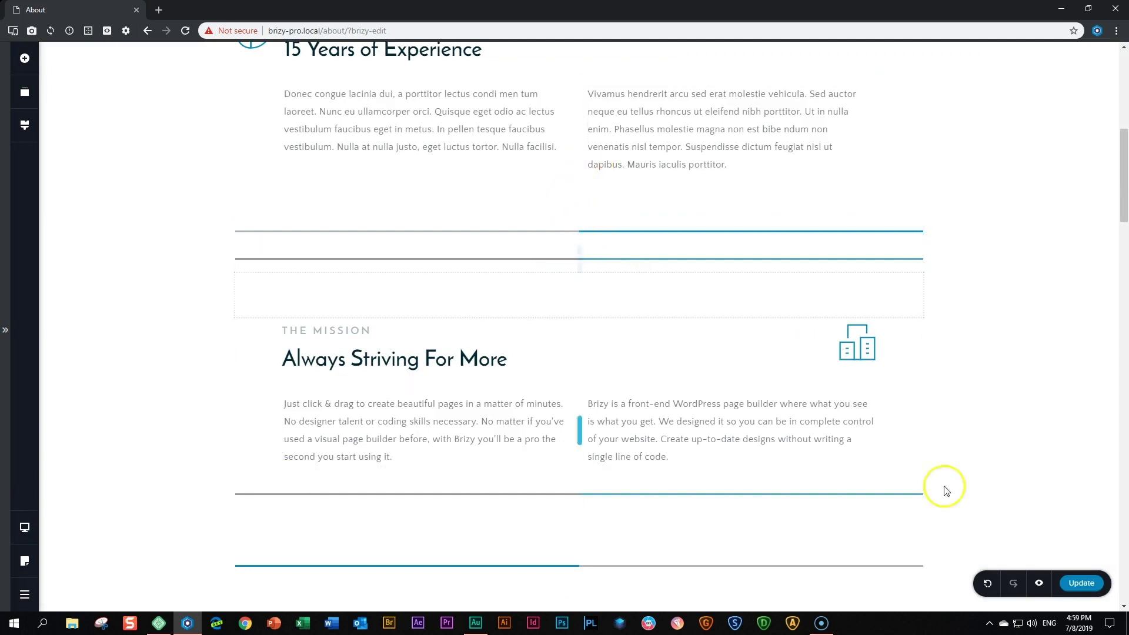
click(1039, 583)
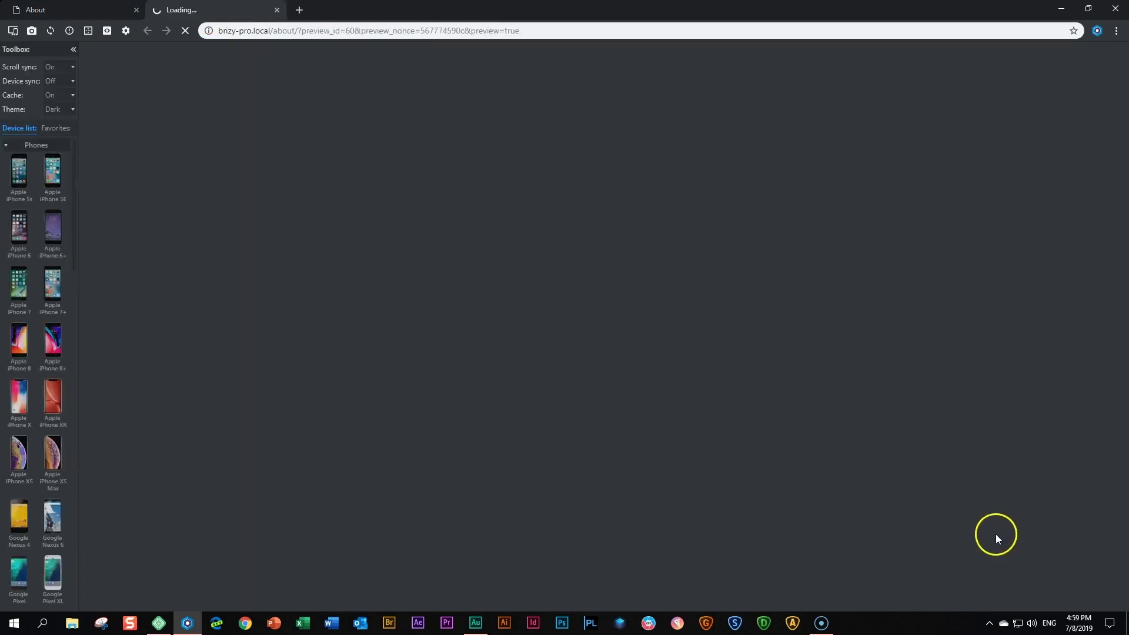
scroll(676, 386, down, 4)
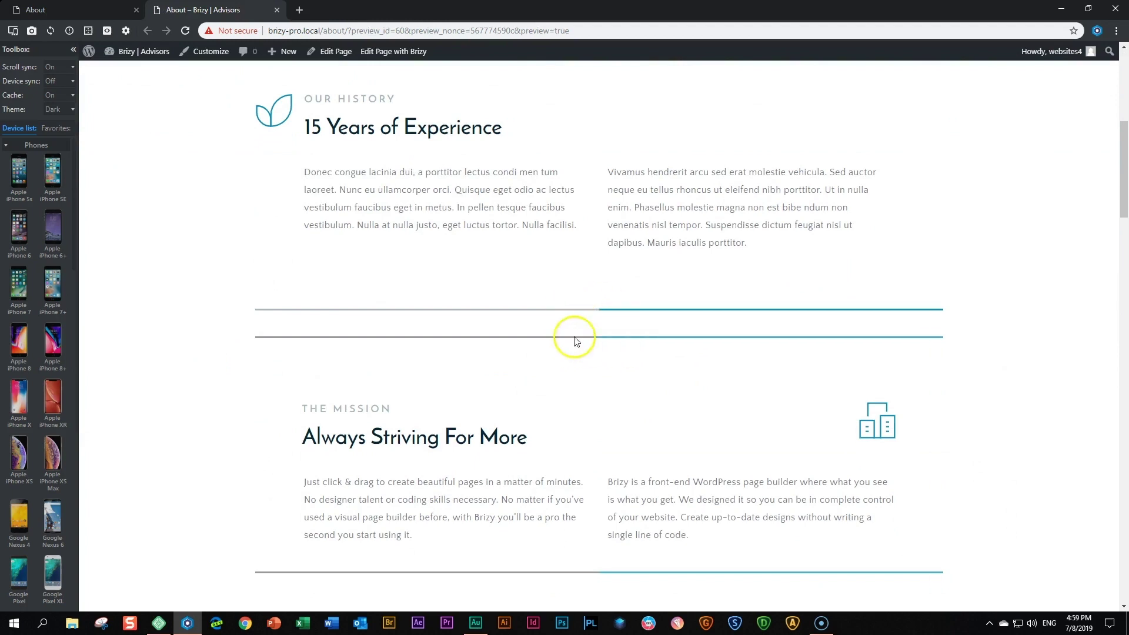
scroll(592, 341, down, 3)
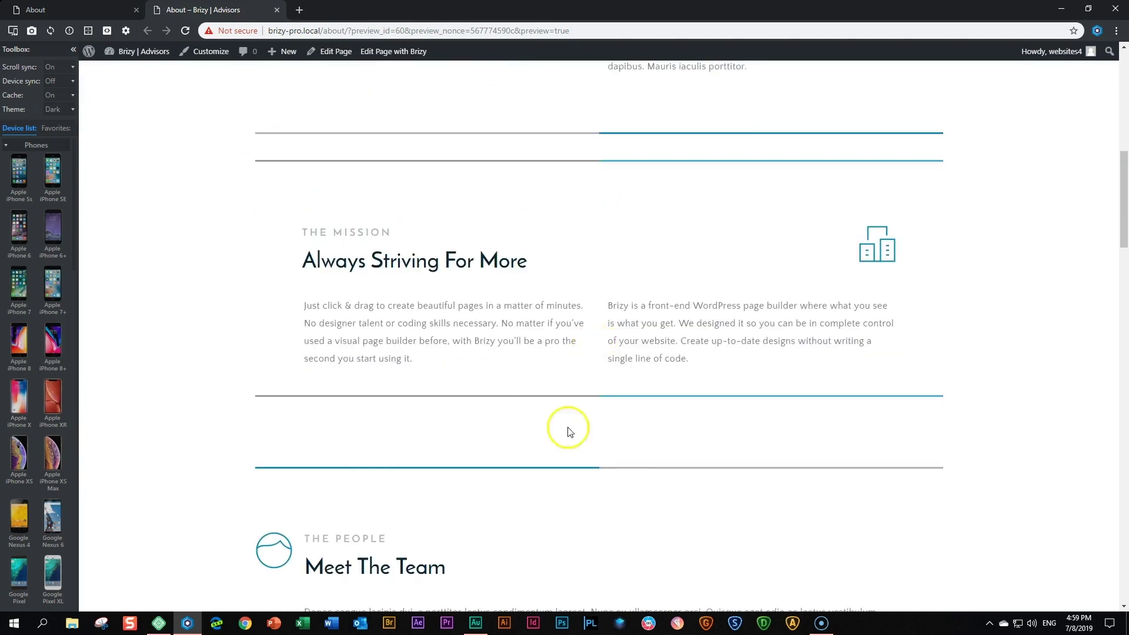
scroll(517, 282, up, 3)
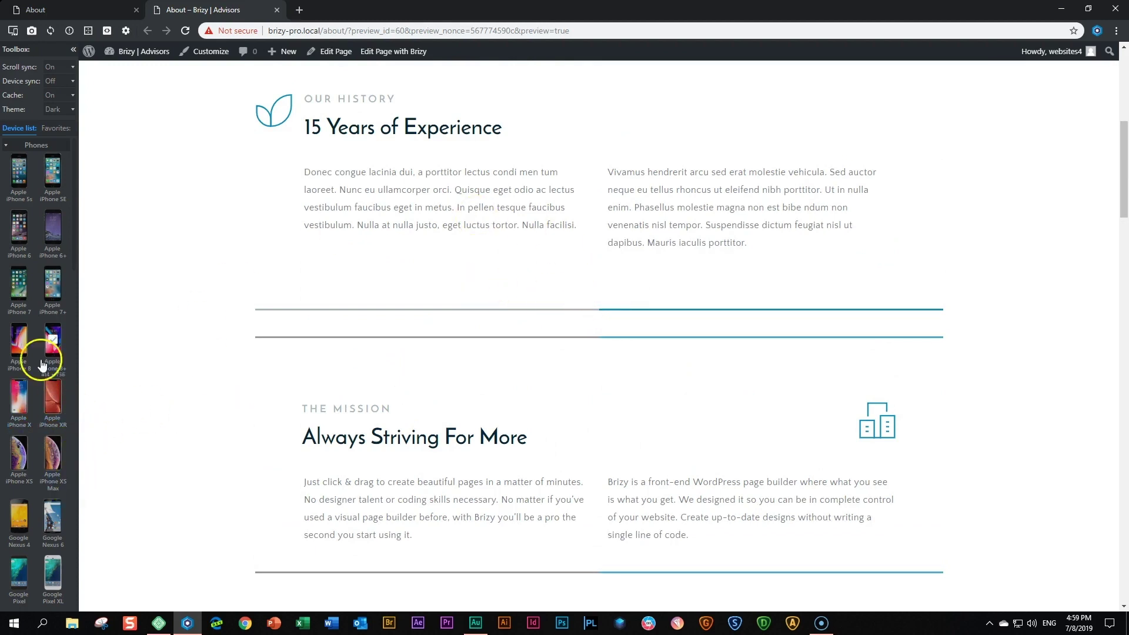
Step: Preview the page on an Apple iPhone X and compare its dividers around The Mission with the desktop layout
click(21, 403)
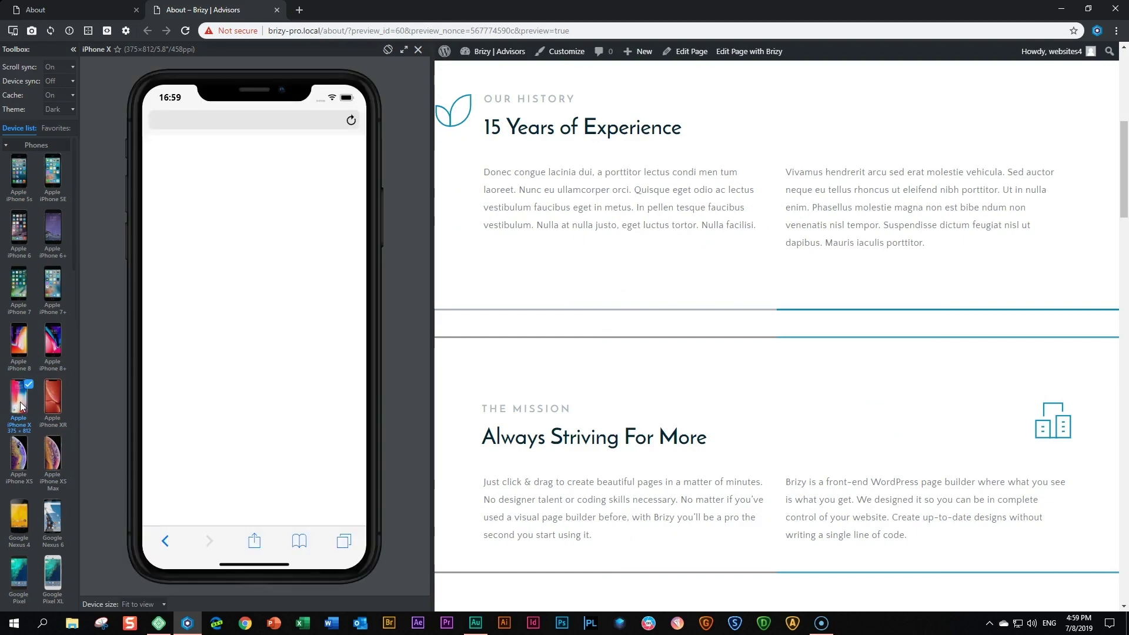
scroll(254, 247, down, 5)
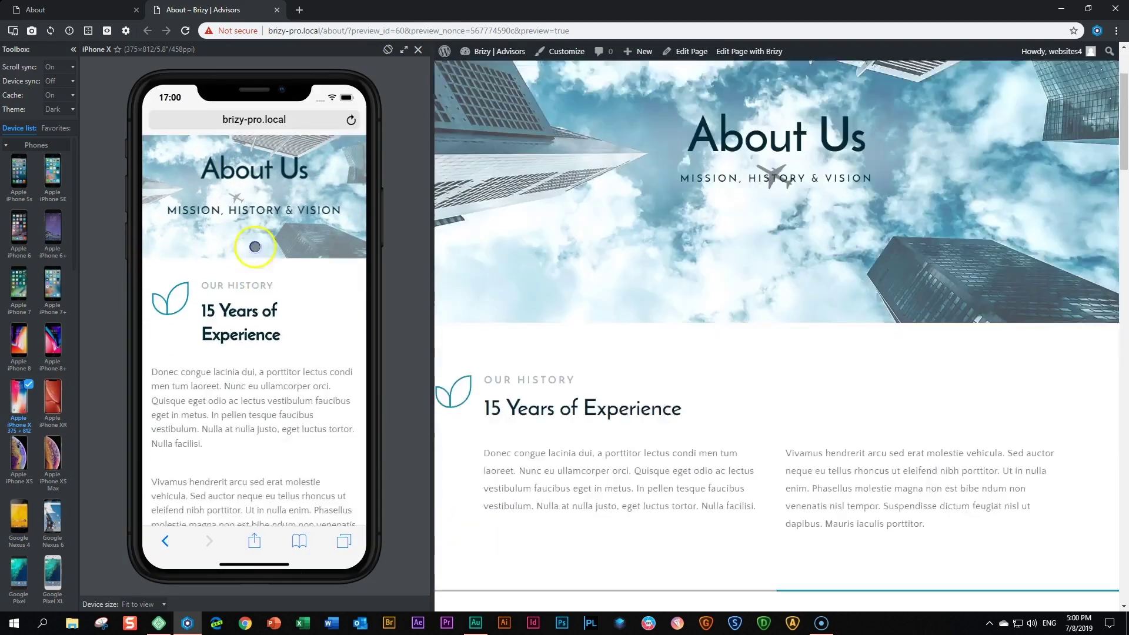
scroll(259, 197, down, 4)
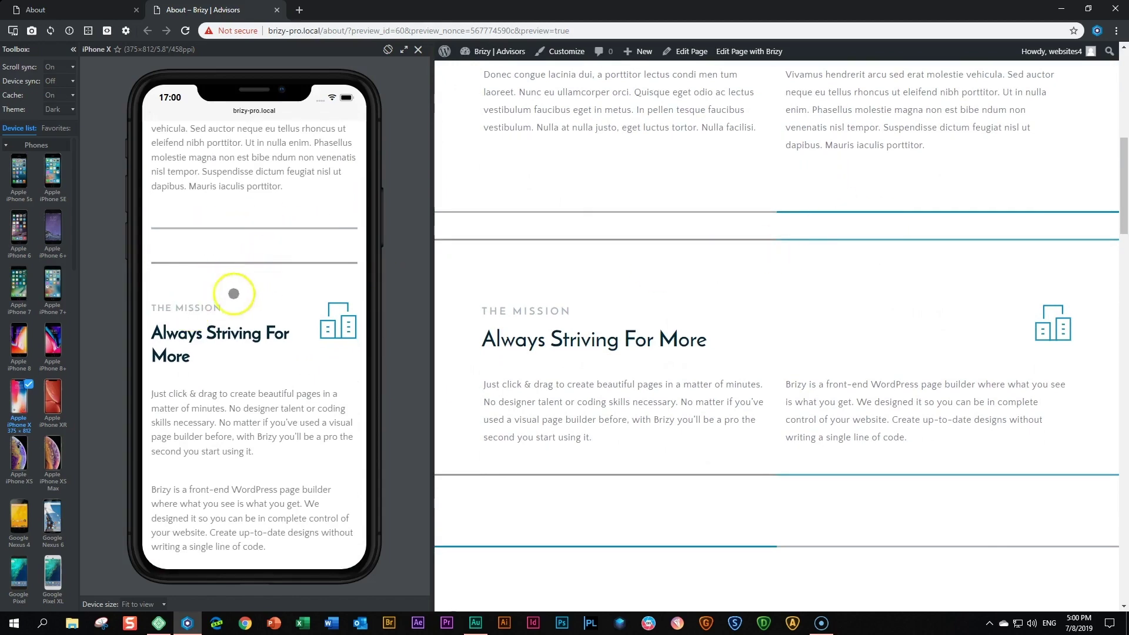
scroll(236, 277, down, 3)
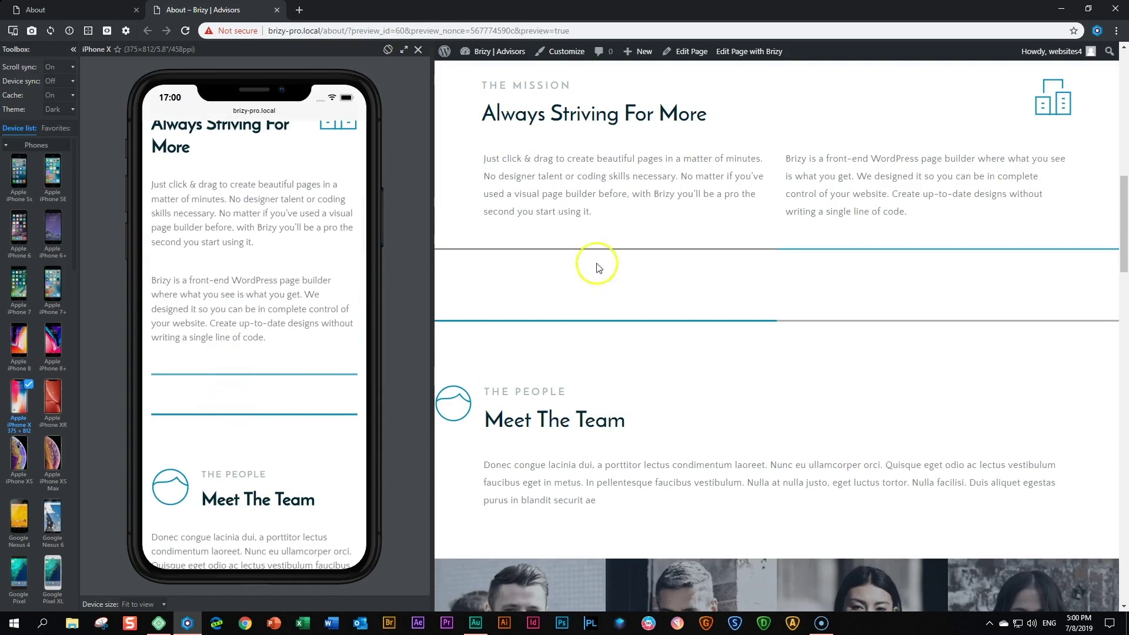
drag(242, 401, 250, 514)
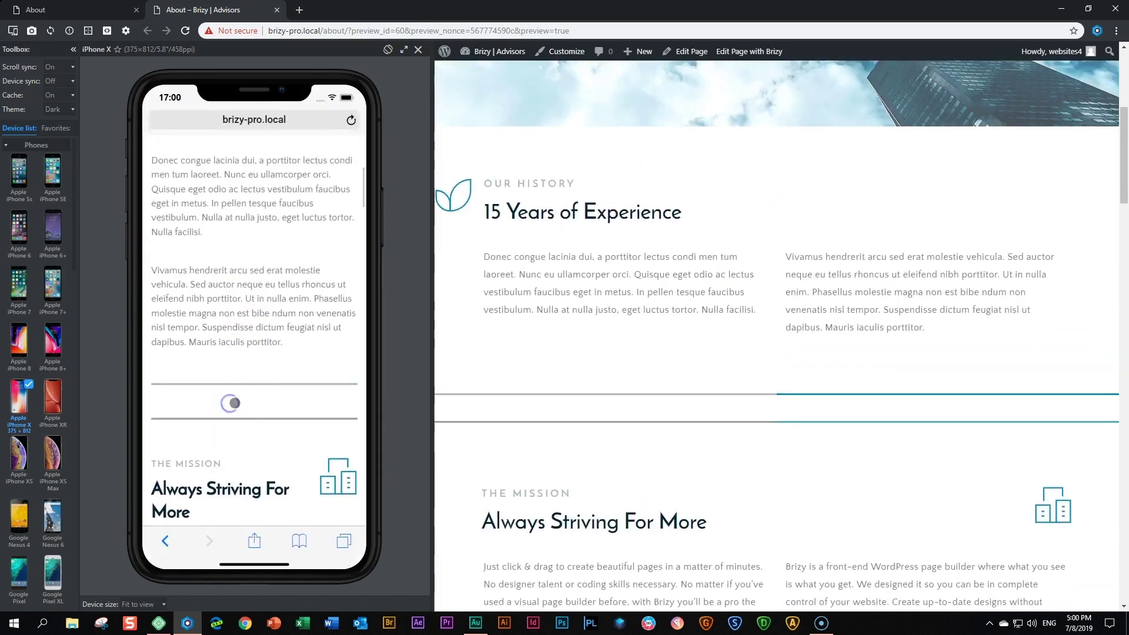